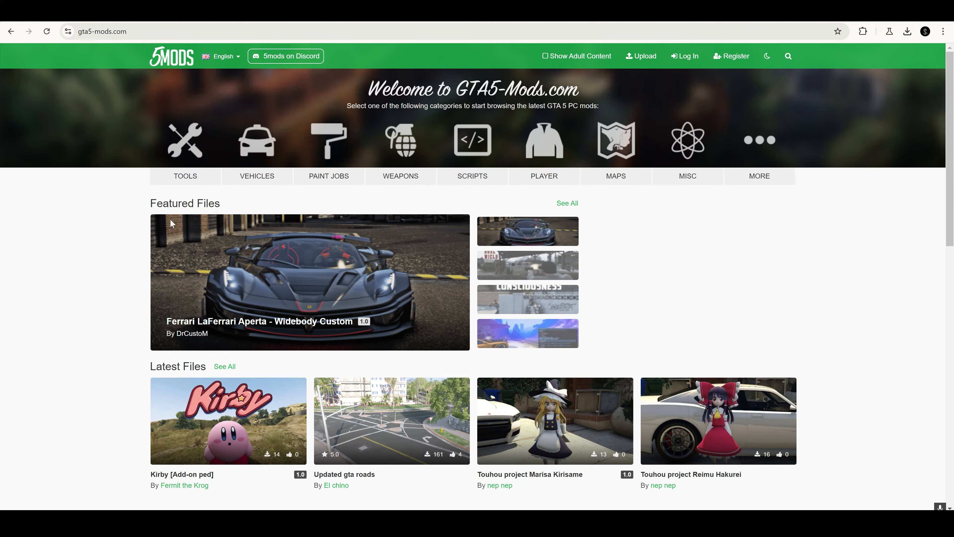
Search the GTA 5 mods site for "menyoo" and open the Menyoo PC [Single-Player Trainer Mod] page
{"action": "left_click", "coordinate": [787, 57]}
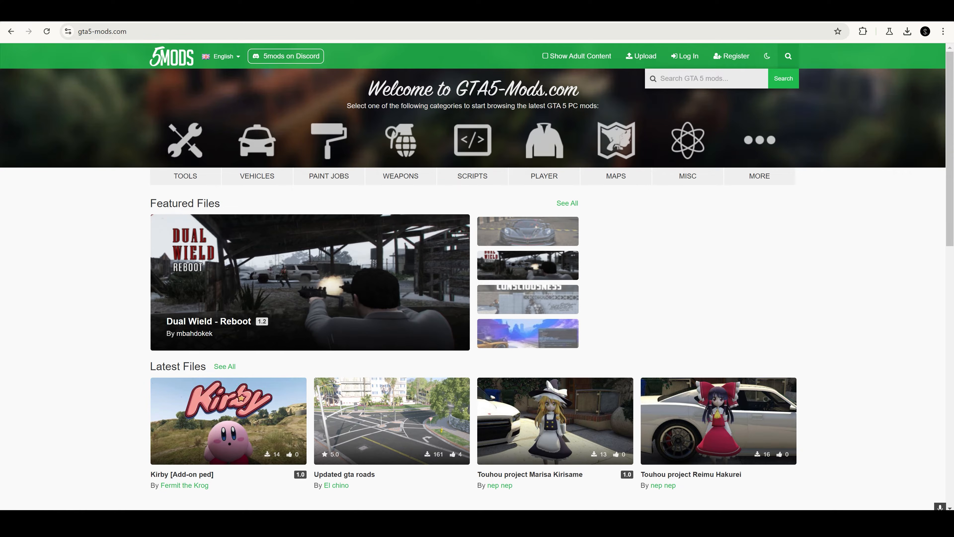
{"action": "type", "text": "menyoo"}
{"action": "key", "text": "Return"}
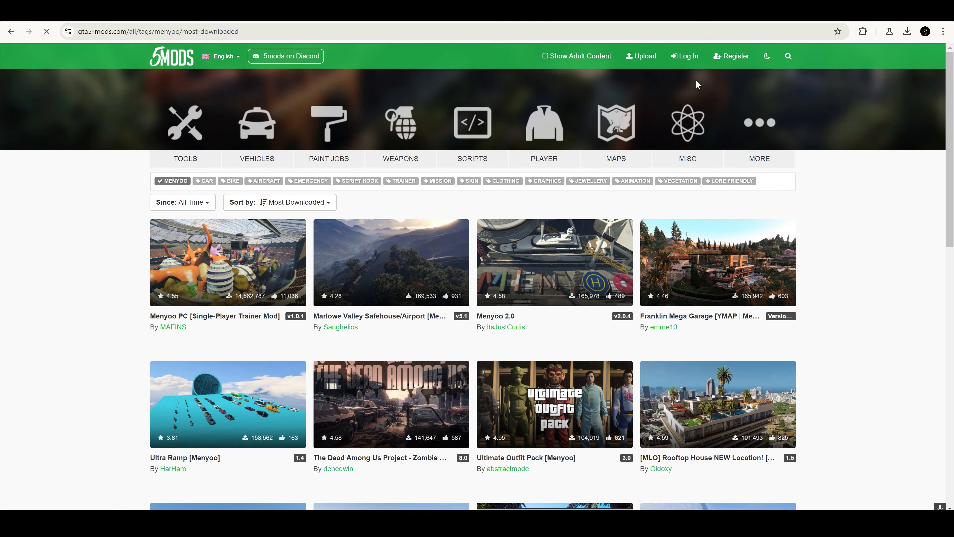
{"action": "left_click", "coordinate": [191, 316]}
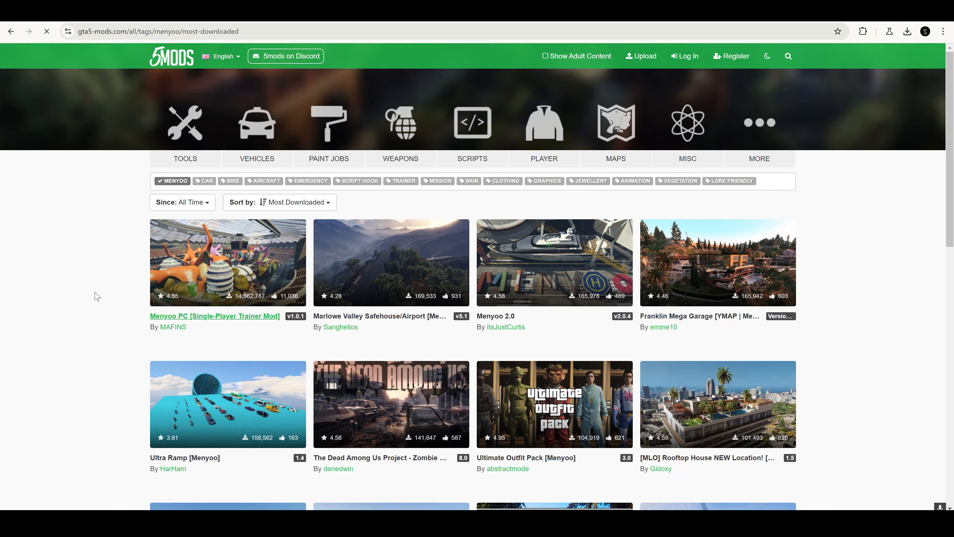
Go to the MenyooSP GitHub repository from the mod's download link and download the latest nightly build
{"action": "left_click", "coordinate": [259, 222]}
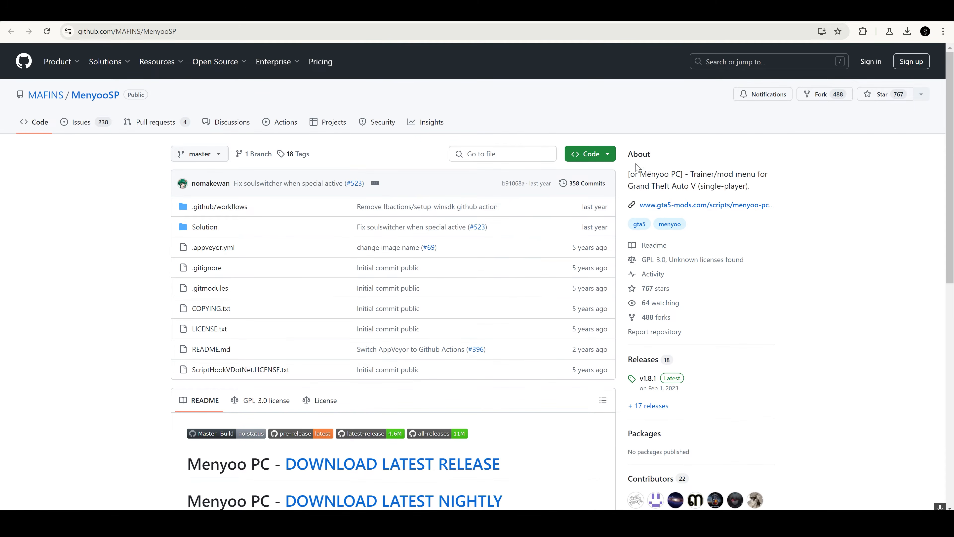
{"action": "scroll", "coordinate": [731, 258], "scroll_direction": "down", "scroll_amount": 5}
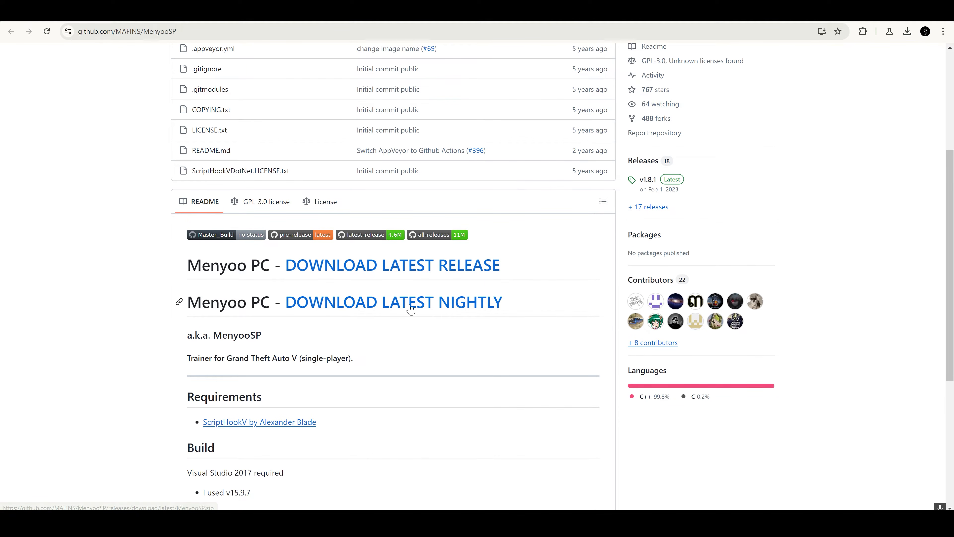
{"action": "left_click", "coordinate": [403, 307]}
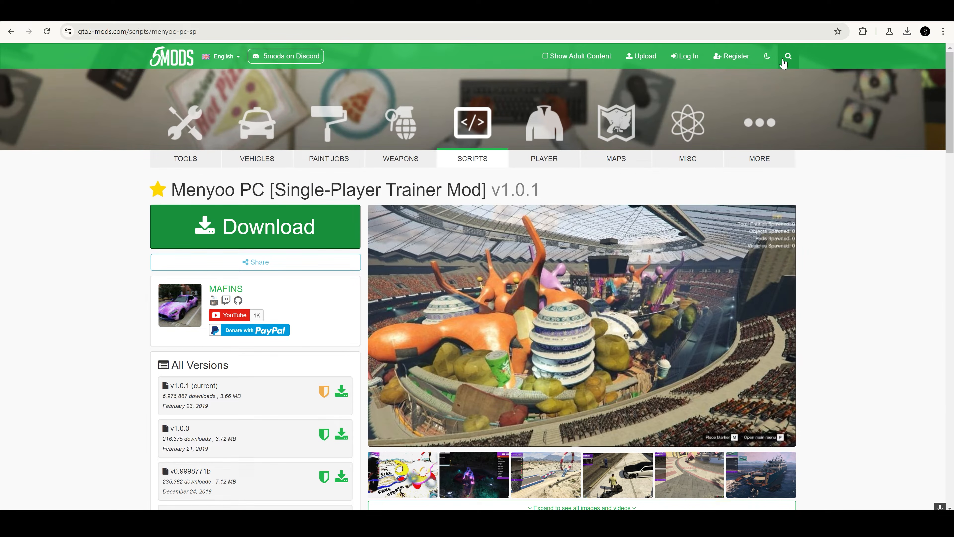
Search the mods site for "spawner", open a result, and download Packfile Limit Adjuster 1.2 from its page
{"action": "left_click", "coordinate": [788, 56]}
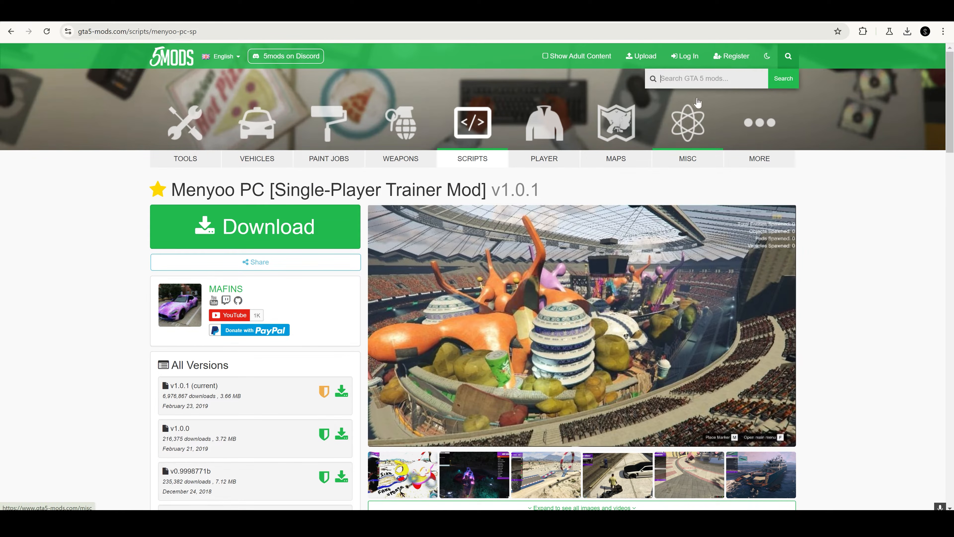
{"action": "type", "text": "spawner"}
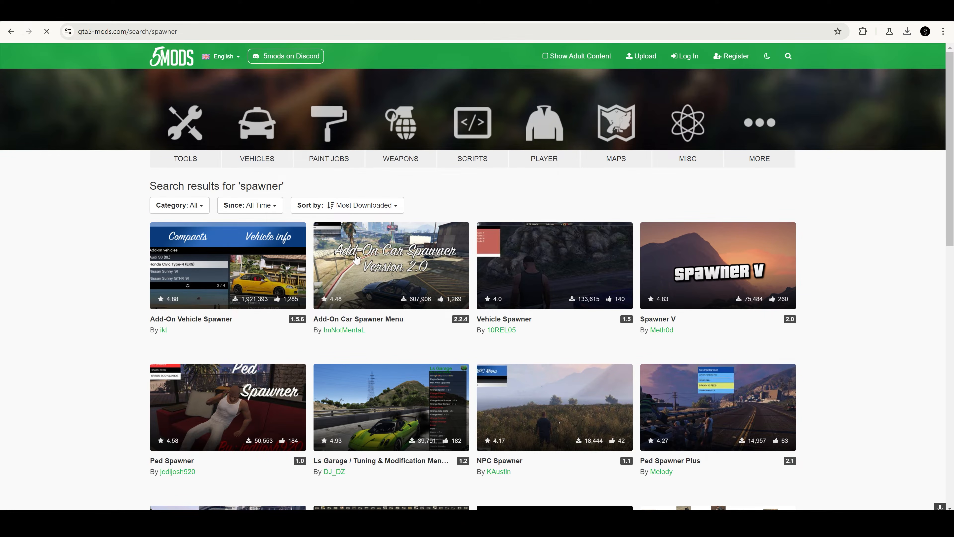
{"action": "left_click", "coordinate": [205, 275]}
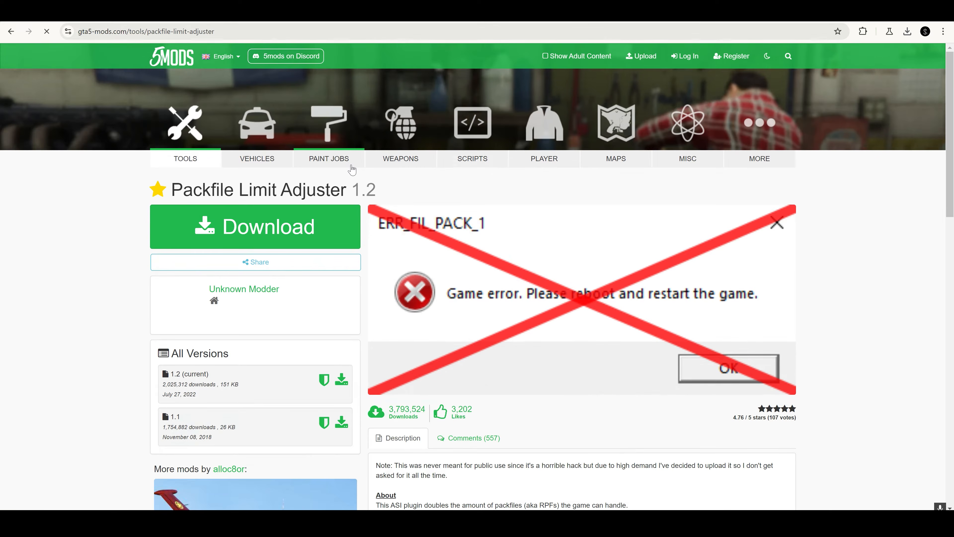
{"action": "left_click", "coordinate": [338, 244]}
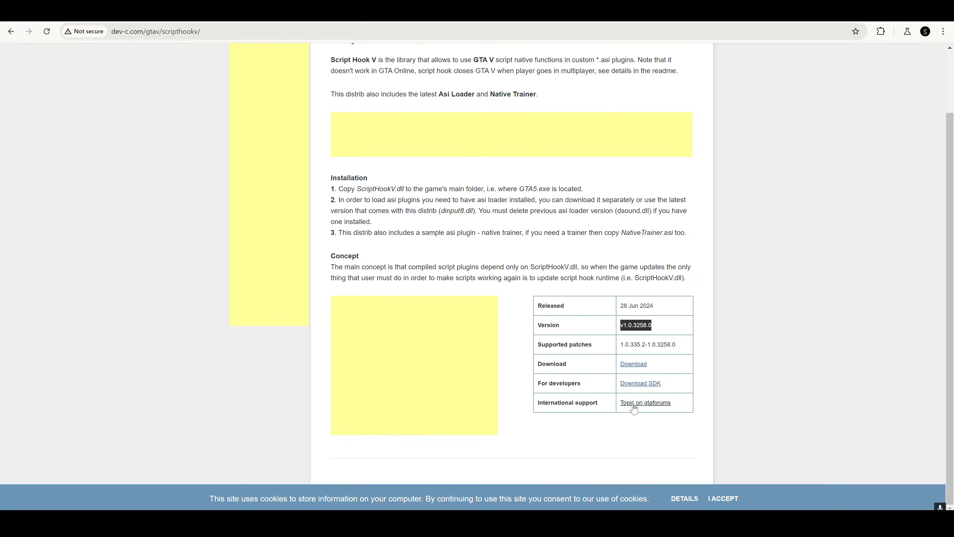
Download Script Hook V v1.0.3258.0 and allow the browser to keep the insecure file
{"action": "left_click", "coordinate": [633, 364]}
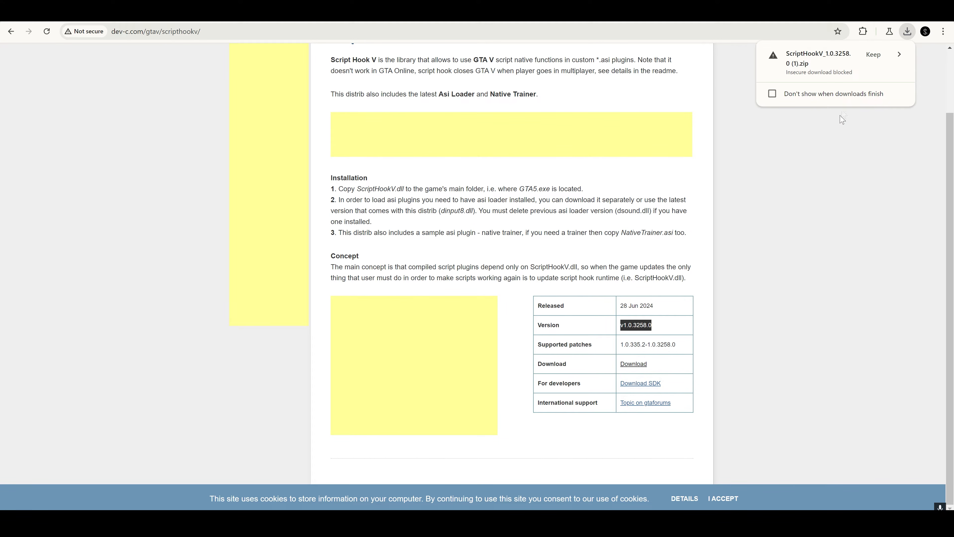
{"action": "left_click", "coordinate": [900, 56]}
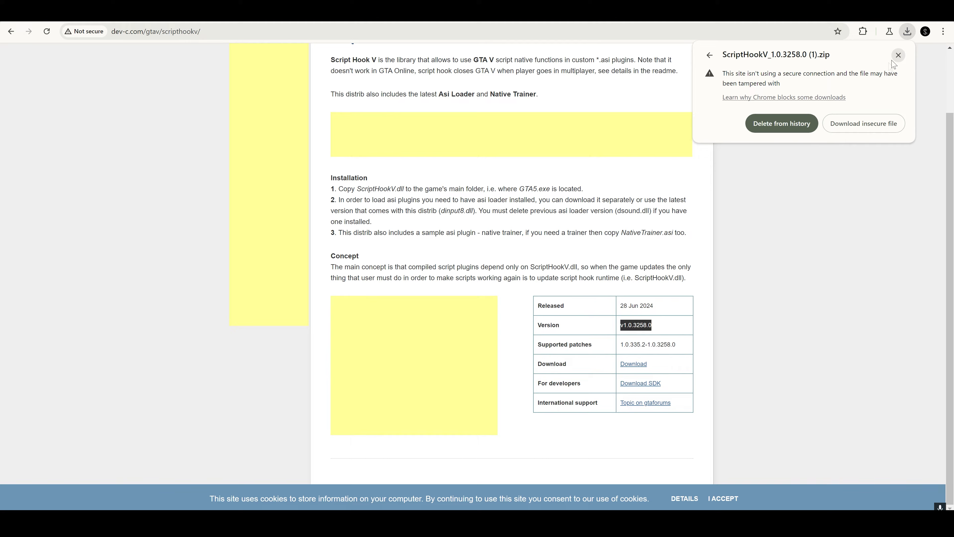
{"action": "left_click", "coordinate": [873, 125]}
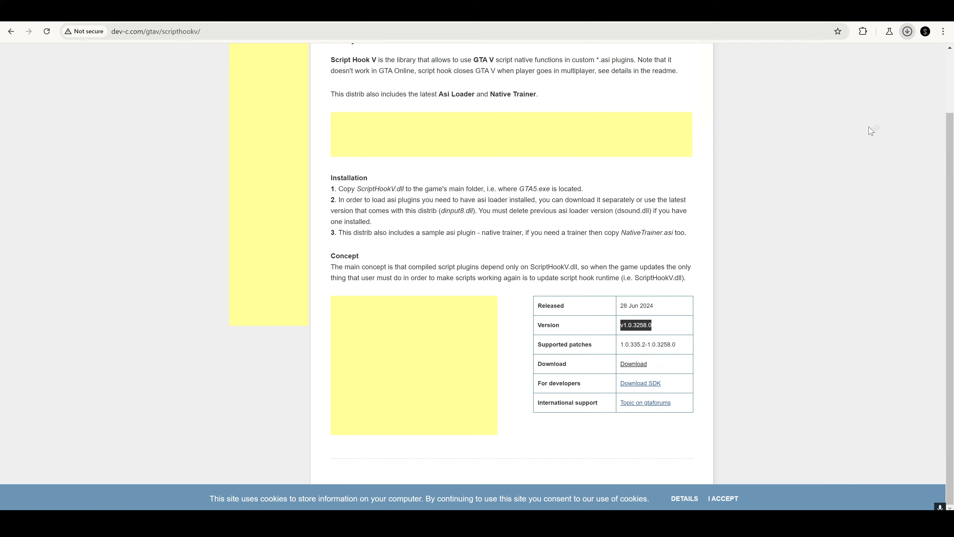
{"action": "left_click", "coordinate": [832, 170]}
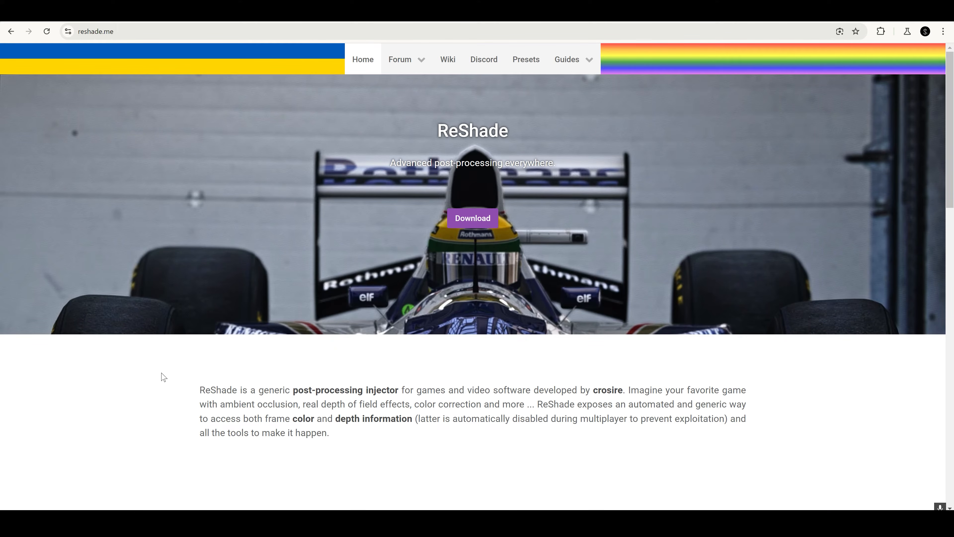
Download ReShade 6.2.0 with full add-on support from the ReShade website
{"action": "scroll", "coordinate": [488, 217], "scroll_direction": "down", "scroll_amount": 8}
{"action": "scroll", "coordinate": [486, 305], "scroll_direction": "up", "scroll_amount": 8}
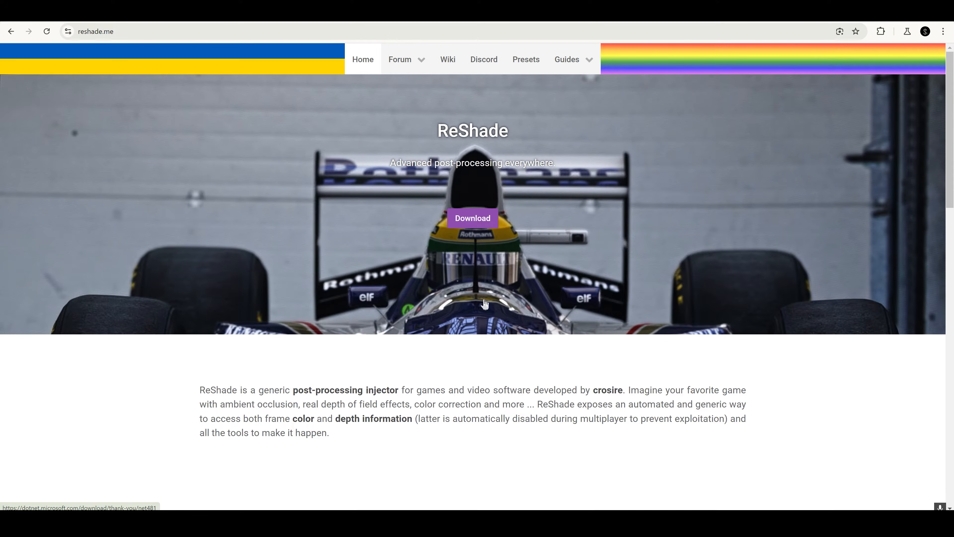
{"action": "left_click", "coordinate": [470, 219]}
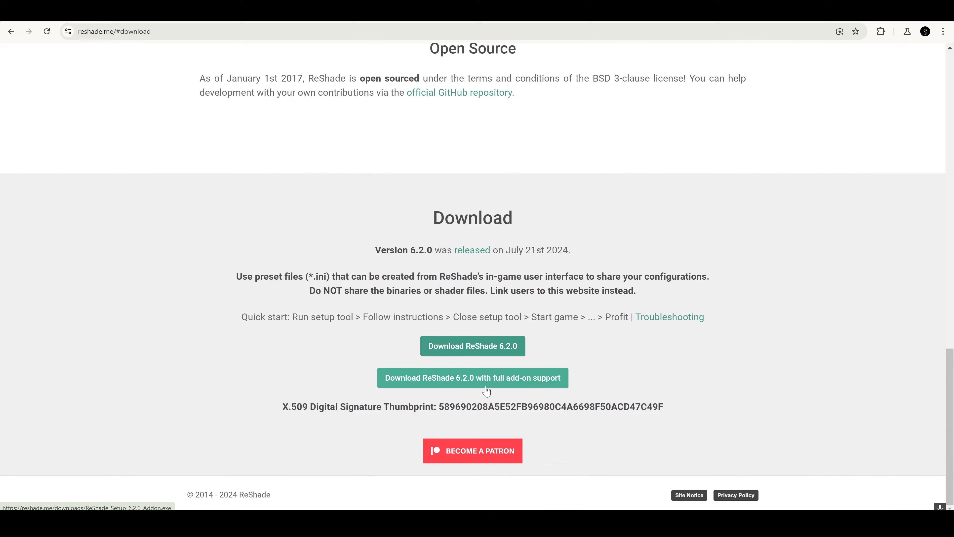
{"action": "left_click", "coordinate": [503, 385]}
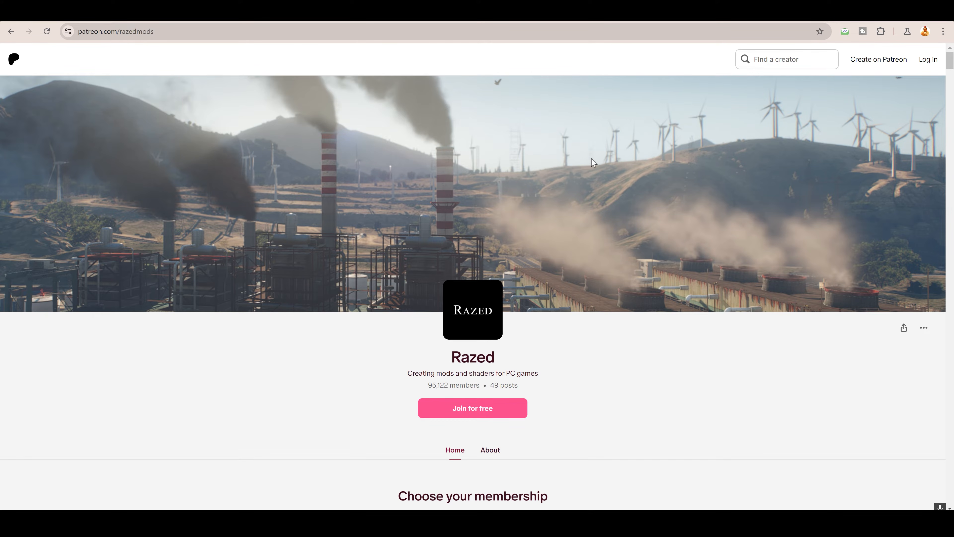
Look through the membership tiers on the Razed Patreon page
{"action": "scroll", "coordinate": [602, 166], "scroll_direction": "down", "scroll_amount": 5}
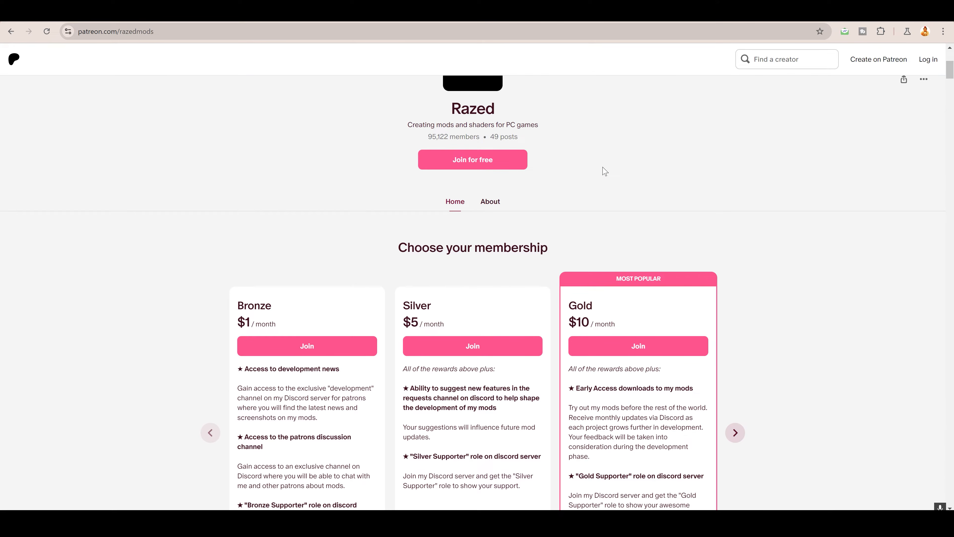
{"action": "scroll", "coordinate": [605, 171], "scroll_direction": "down", "scroll_amount": 4}
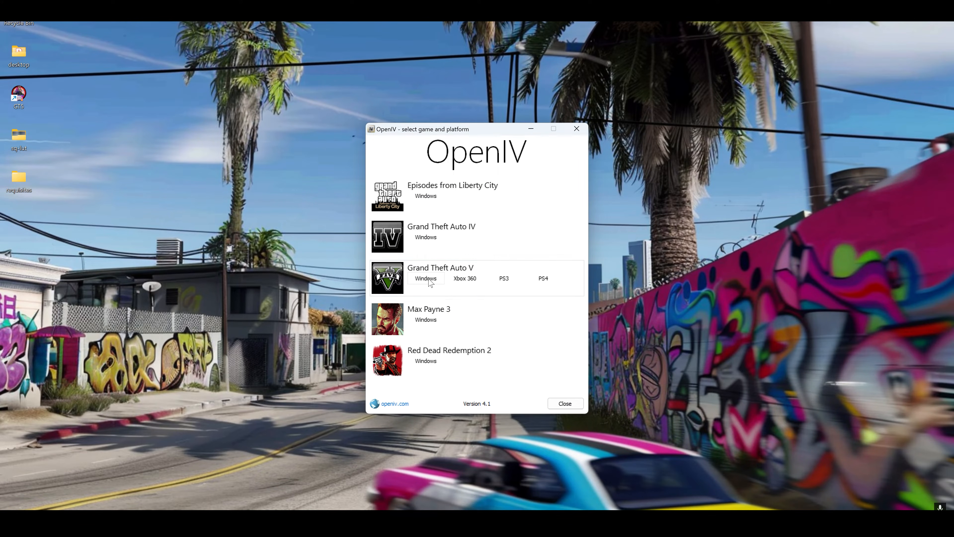
Load the Windows version of Grand Theft Auto V in OpenIV and move its window toward the desktop's upper-left area
{"action": "left_click", "coordinate": [428, 279]}
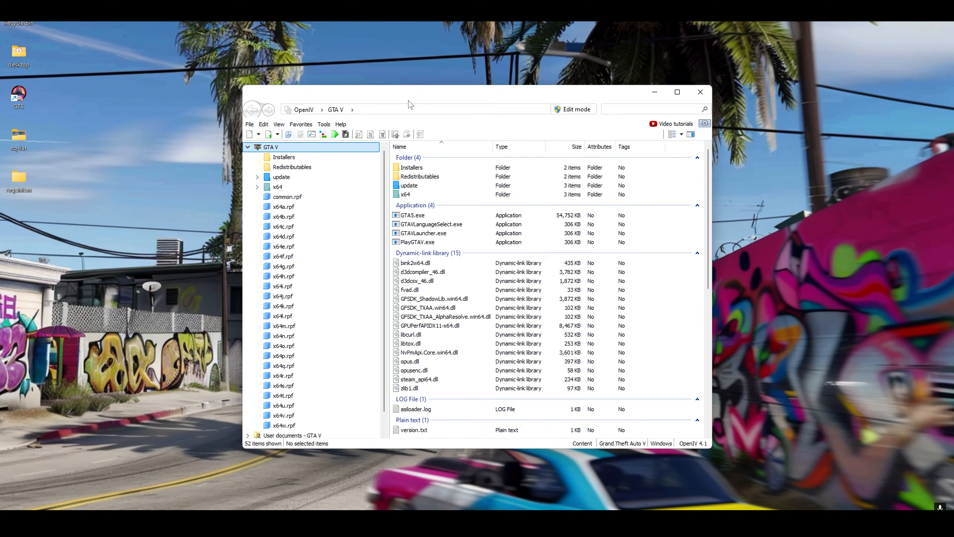
{"action": "left_click_drag", "start_coordinate": [431, 95], "coordinate": [281, 77]}
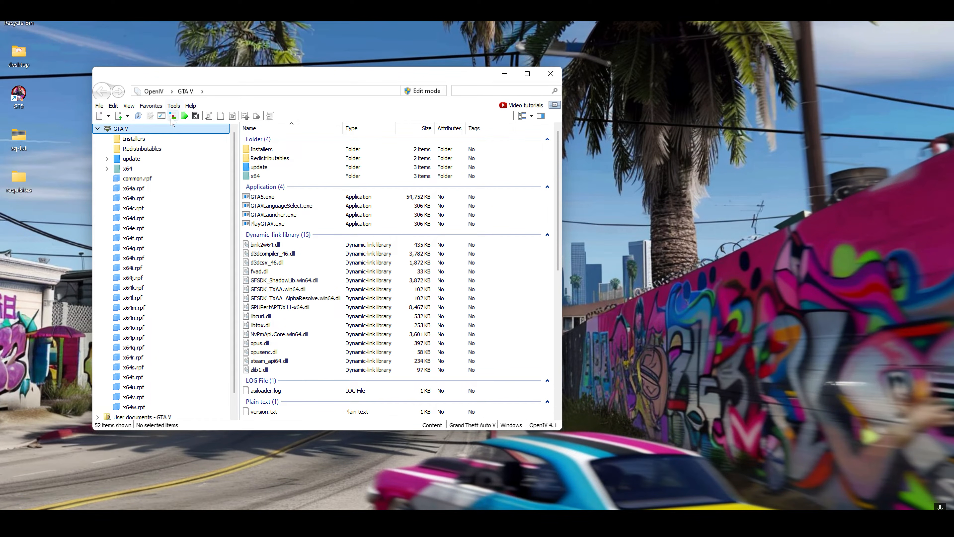
Install ASI Loader and OpenIV.ASI for GTA V with the ASI Manager, agreeing to create the "mods" folder
{"action": "left_click", "coordinate": [162, 116]}
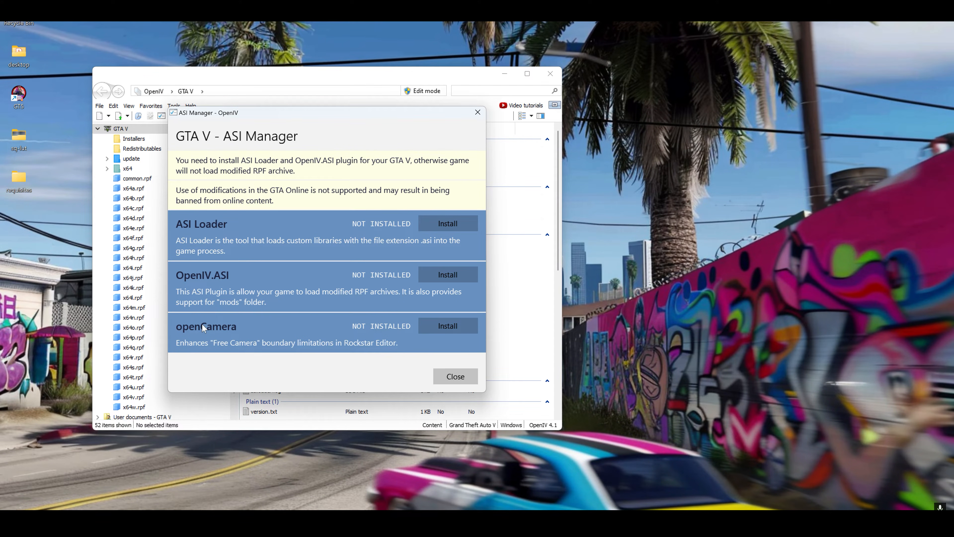
{"action": "left_click", "coordinate": [450, 223]}
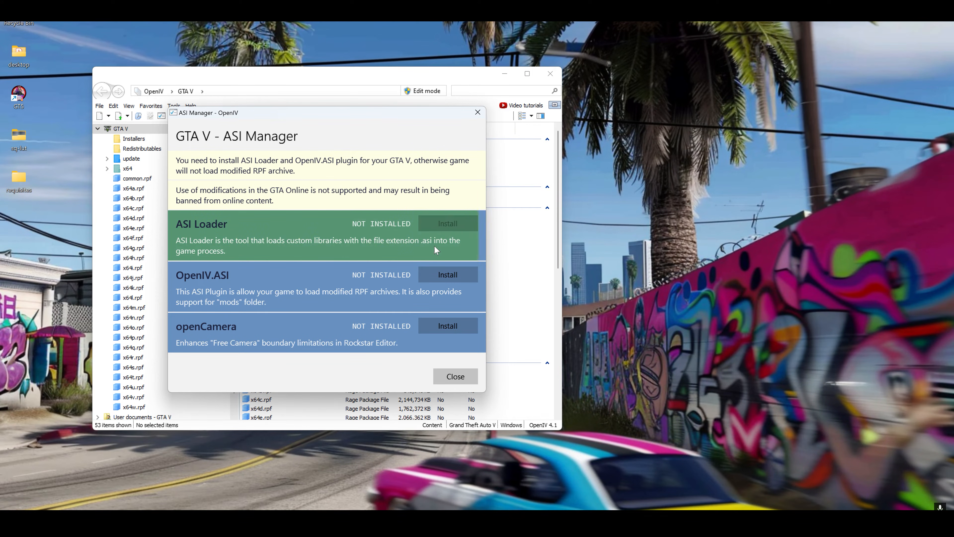
{"action": "left_click", "coordinate": [442, 278]}
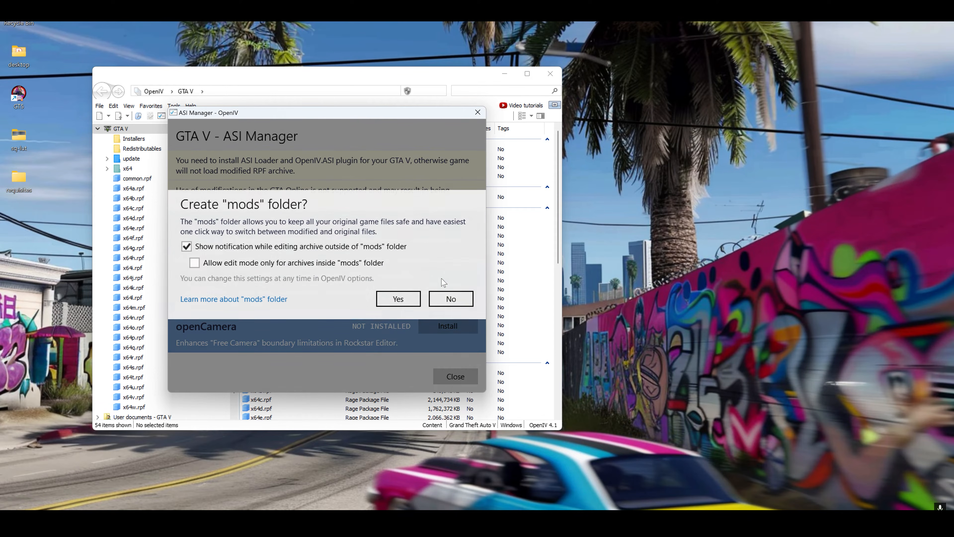
{"action": "left_click", "coordinate": [399, 301]}
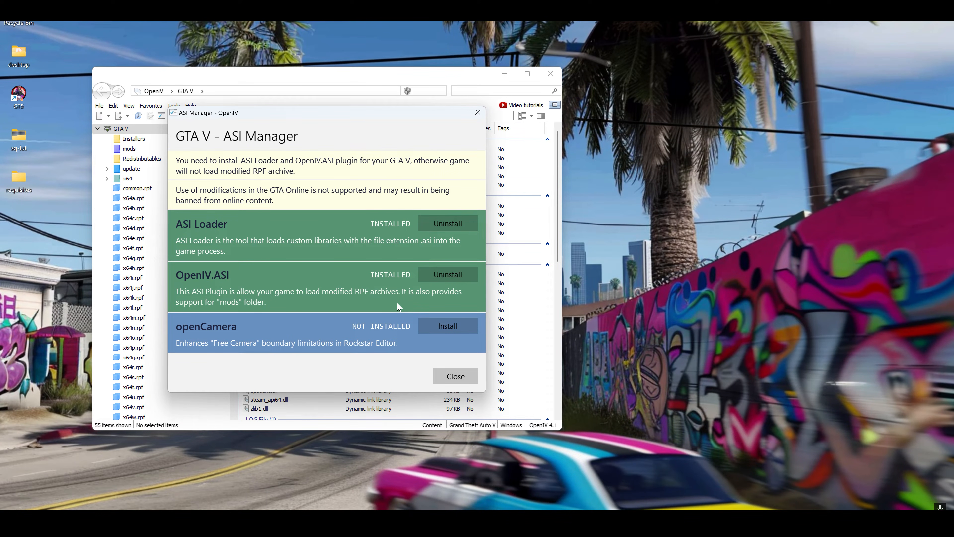
{"action": "left_click", "coordinate": [454, 376]}
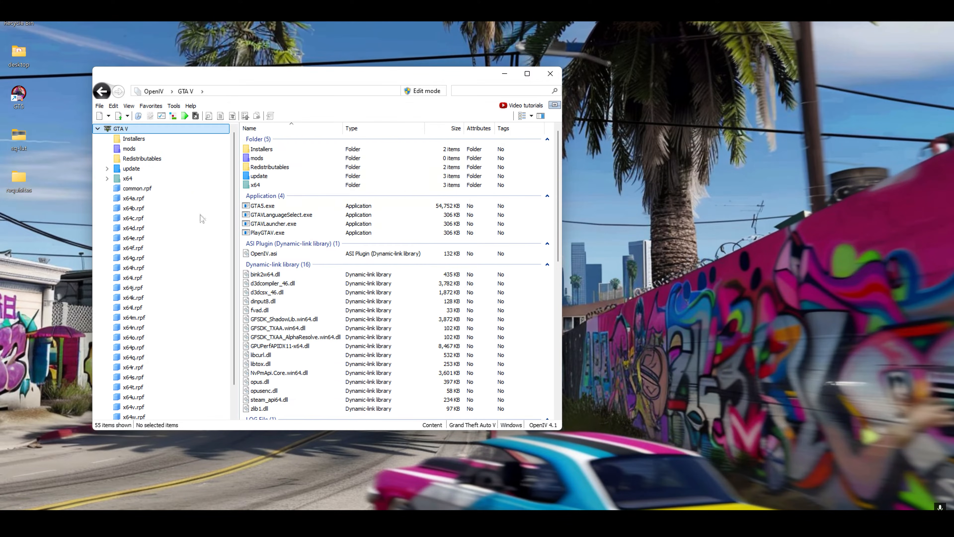
Load "1. NaturalVision Installer - PART ONE.oiv" from the 2024 July "NVE - Single Player Package" folder into the package installer
{"action": "left_click", "coordinate": [173, 116]}
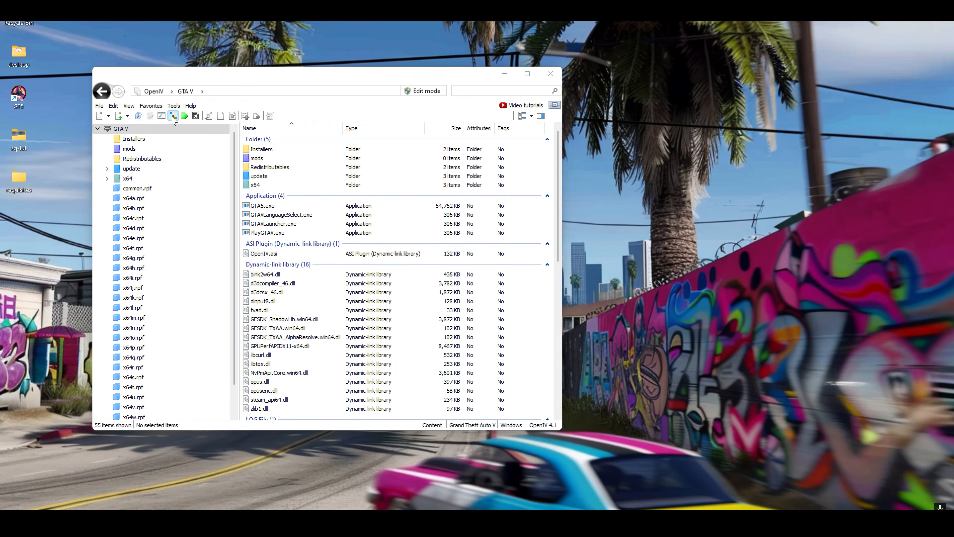
{"action": "left_click", "coordinate": [205, 112]}
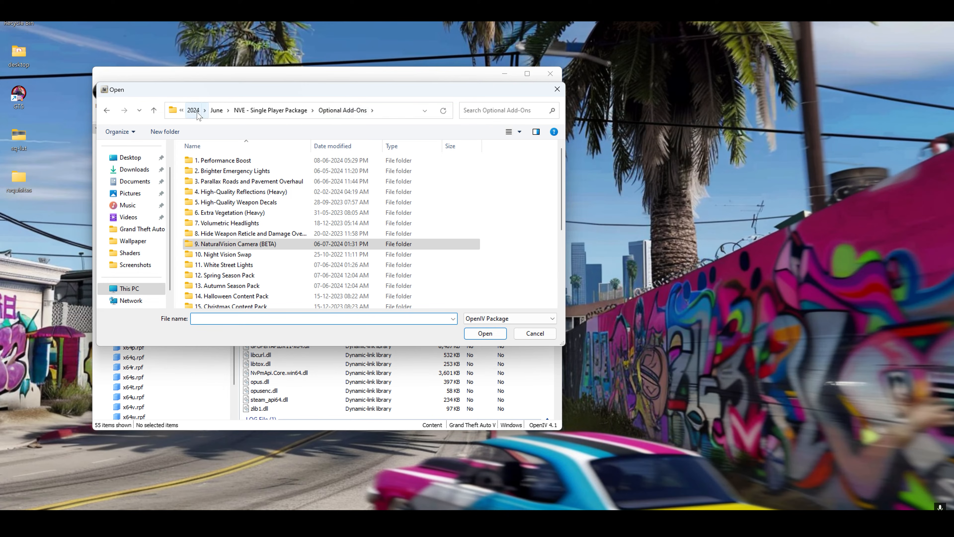
{"action": "left_click", "coordinate": [196, 113]}
{"action": "double_click", "coordinate": [218, 160]}
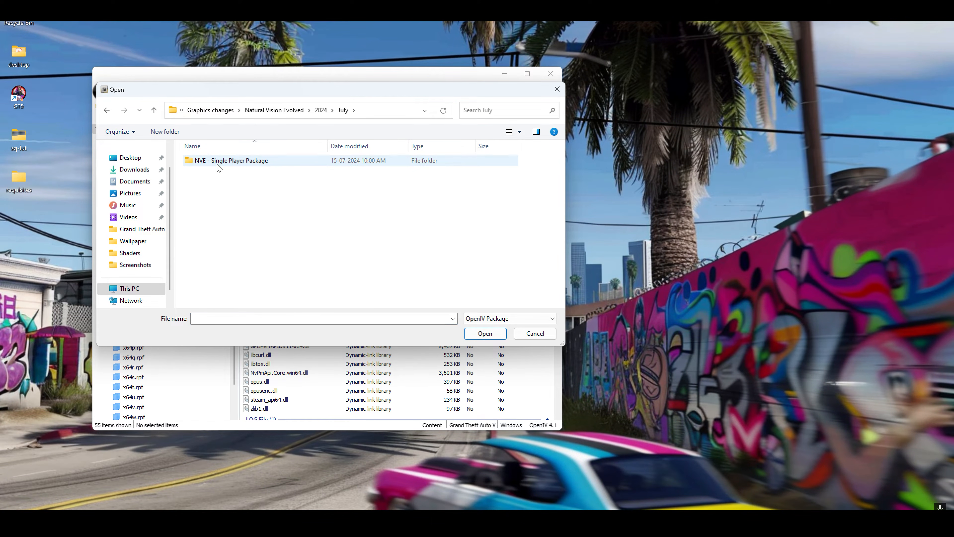
{"action": "double_click", "coordinate": [234, 162]}
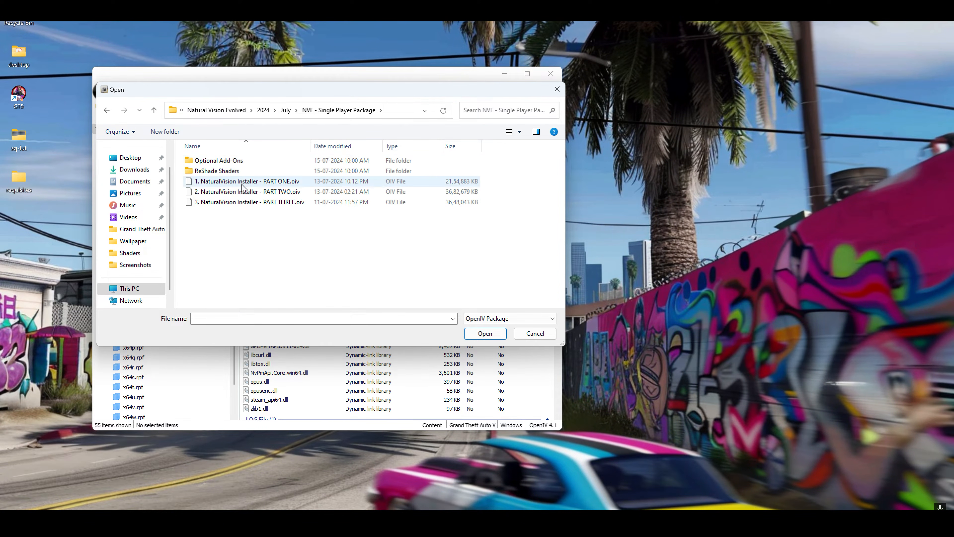
{"action": "left_click", "coordinate": [286, 182]}
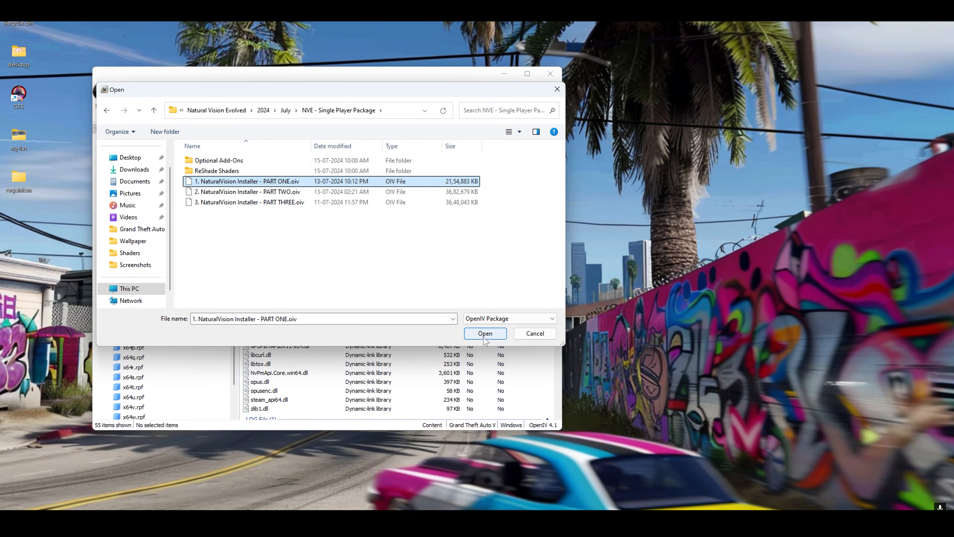
{"action": "left_click", "coordinate": [477, 334]}
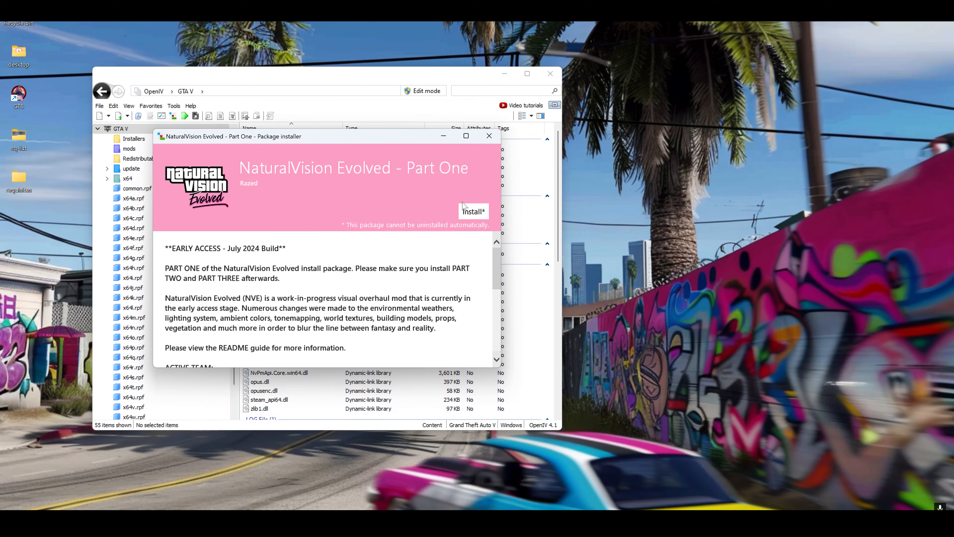
Install NaturalVision Evolved - Part One into the "mods" folder and close the package installer
{"action": "left_click", "coordinate": [473, 211]}
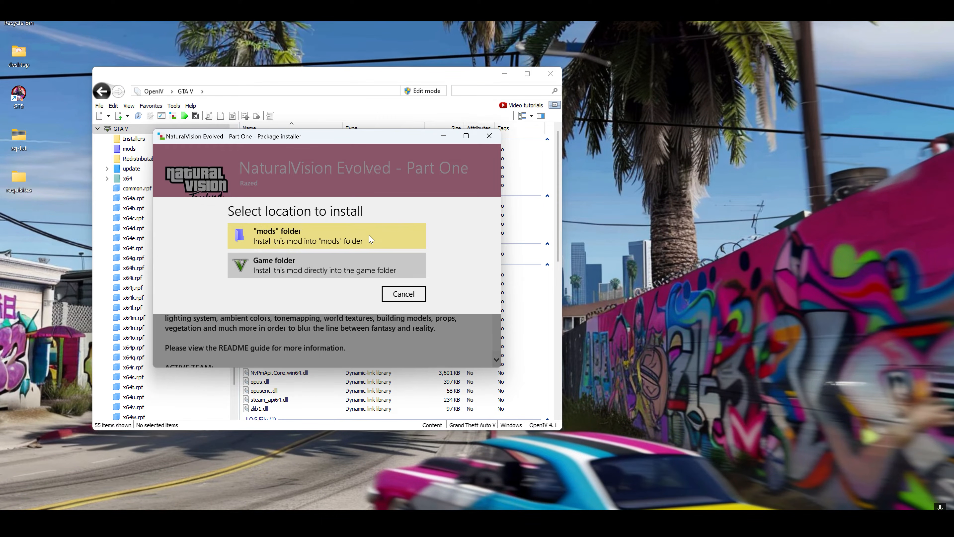
{"action": "left_click", "coordinate": [364, 244]}
{"action": "key", "text": "Return"}
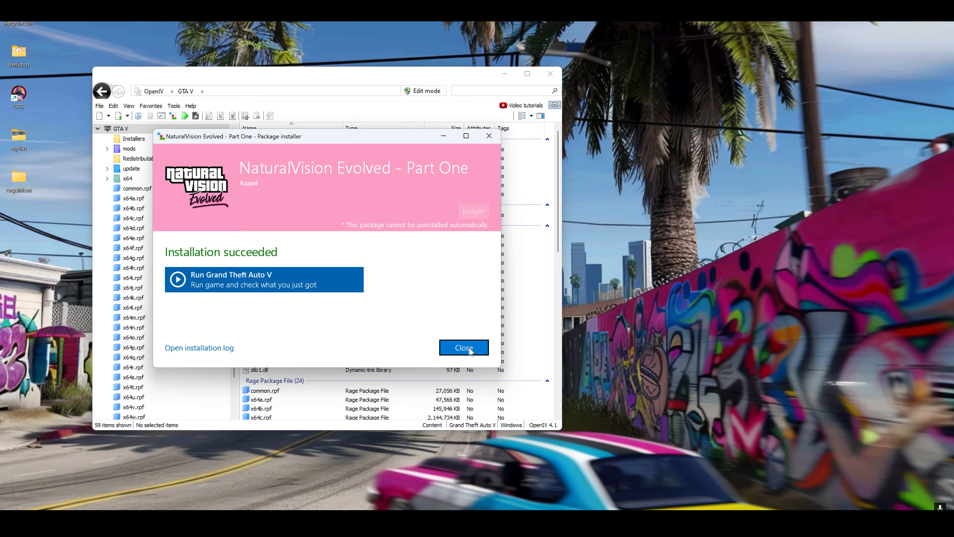
{"action": "left_click", "coordinate": [465, 347]}
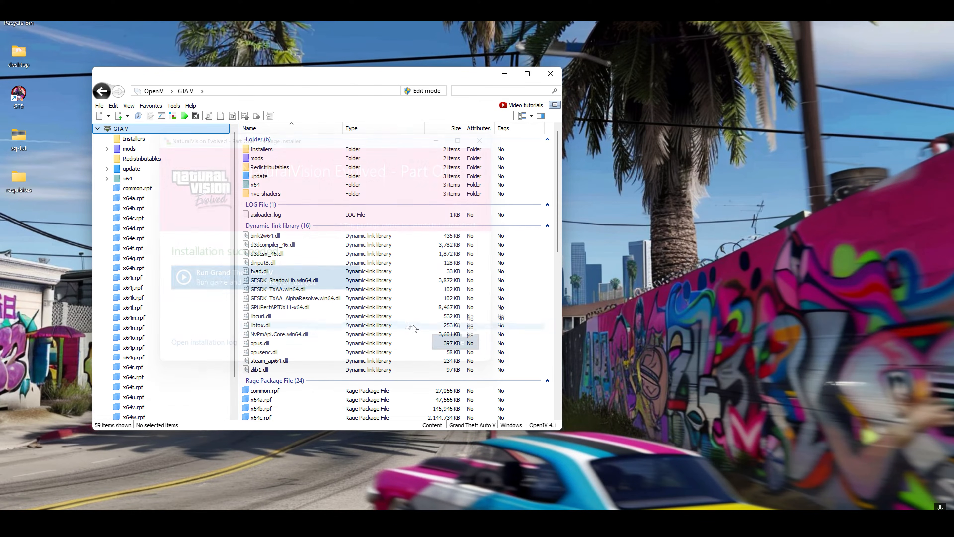
Install "2. NaturalVision Installer - PART TWO.oiv" from the NVE - Single Player Package folder into the "mods" folder and close the package installer
{"action": "left_click", "coordinate": [174, 117]}
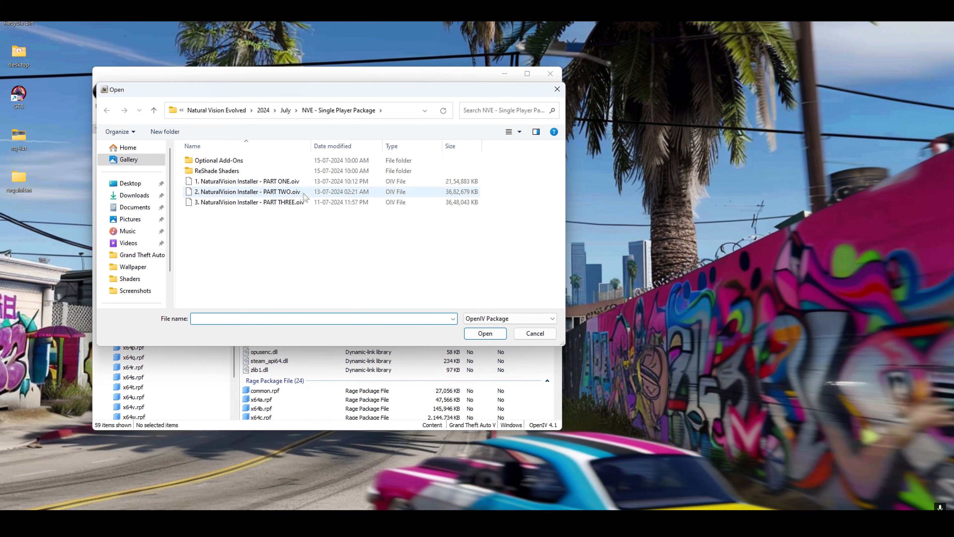
{"action": "left_click", "coordinate": [304, 196]}
{"action": "left_click", "coordinate": [485, 333]}
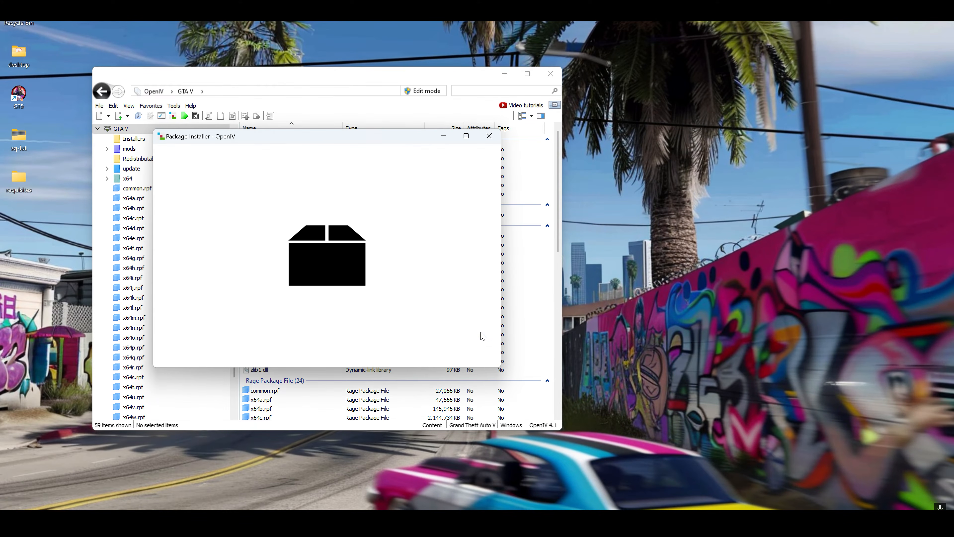
{"action": "left_click", "coordinate": [465, 216]}
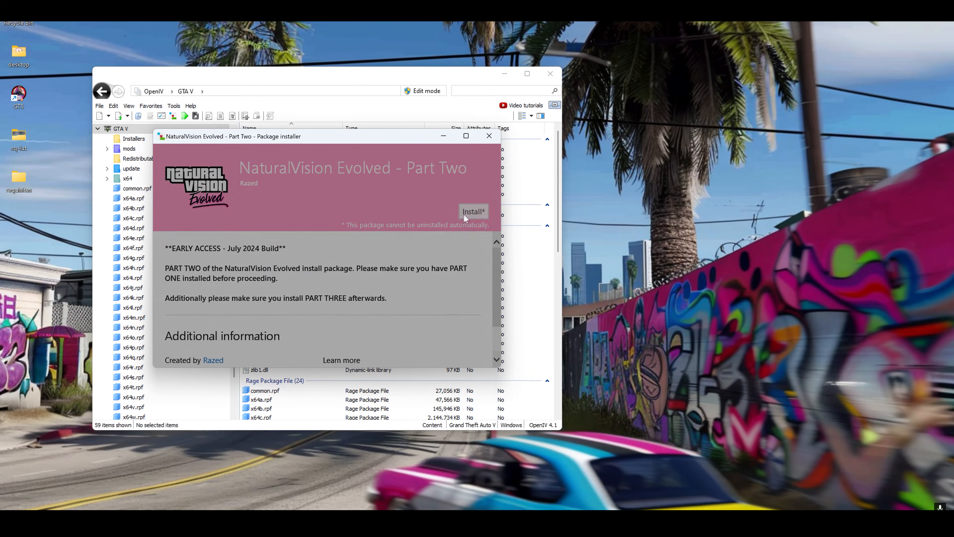
{"action": "left_click", "coordinate": [326, 238]}
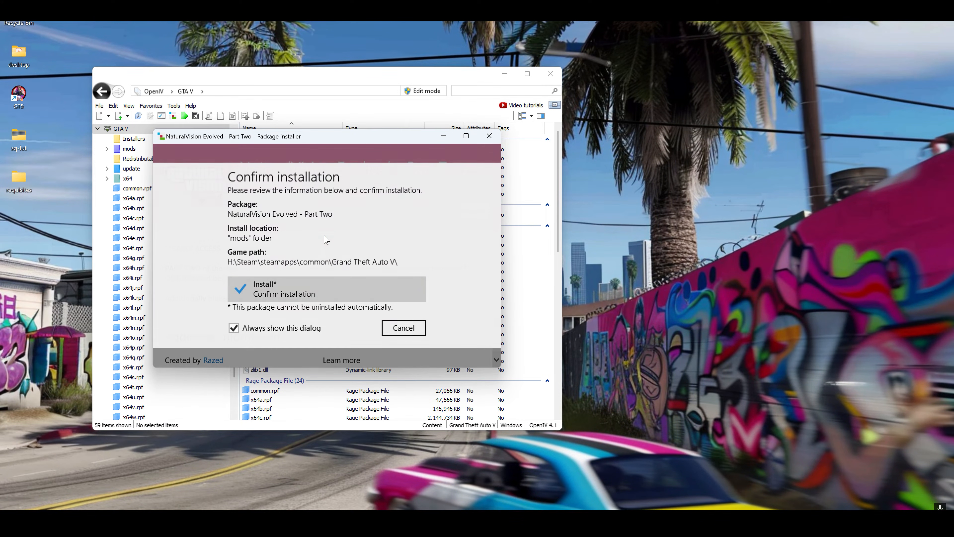
{"action": "left_click", "coordinate": [330, 290]}
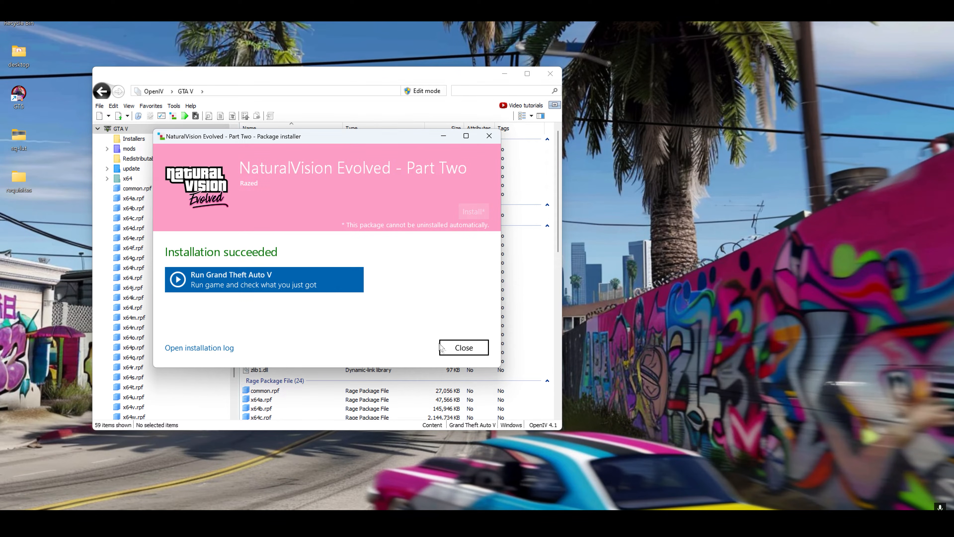
{"action": "left_click", "coordinate": [467, 348]}
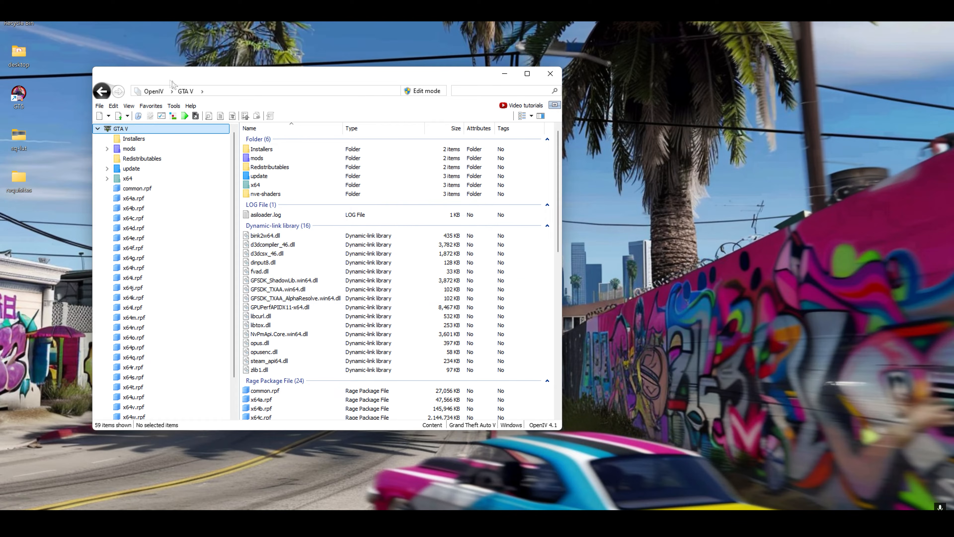
Install "3. NaturalVision Installer - PART THREE.oiv" into the "mods" folder and close the package installer
{"action": "left_click", "coordinate": [174, 117]}
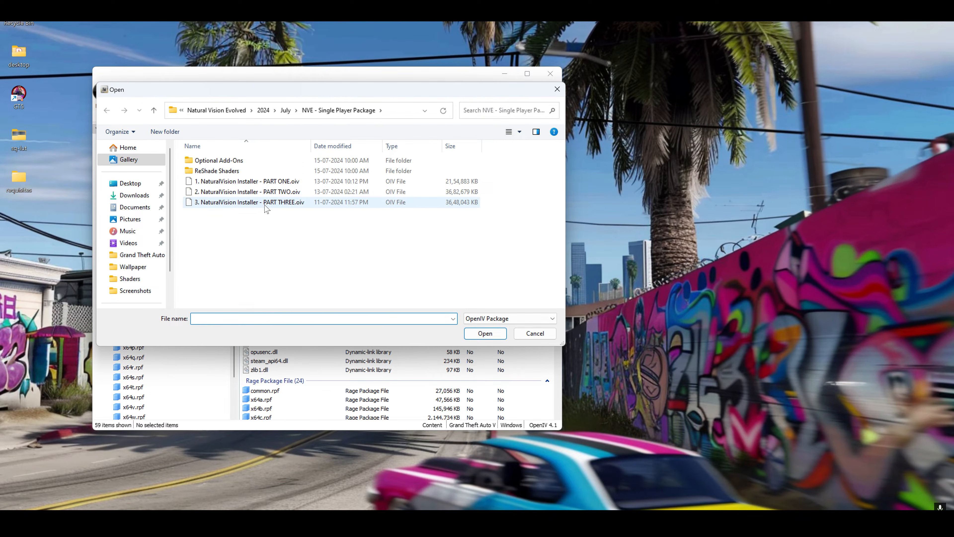
{"action": "left_click", "coordinate": [265, 205]}
{"action": "left_click", "coordinate": [476, 333]}
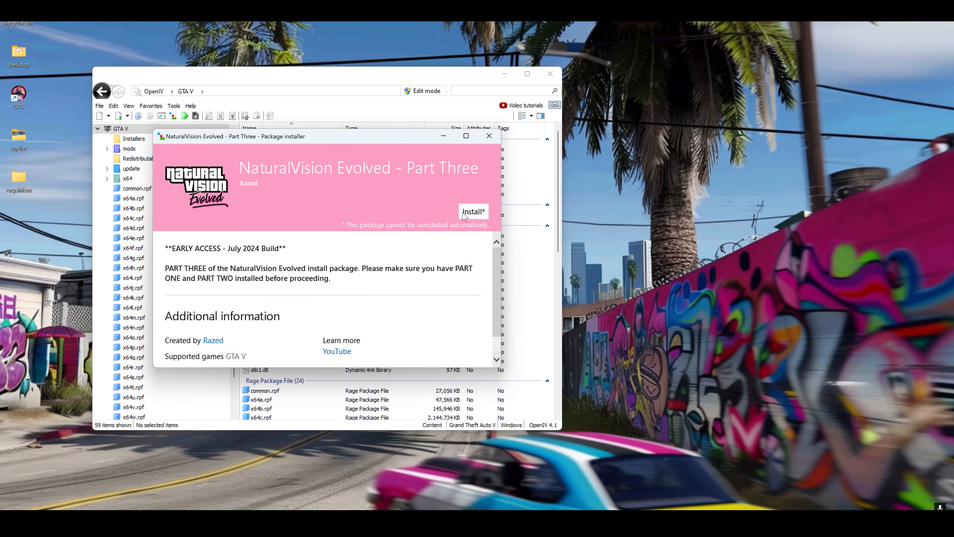
{"action": "left_click", "coordinate": [473, 212]}
{"action": "left_click", "coordinate": [352, 241]}
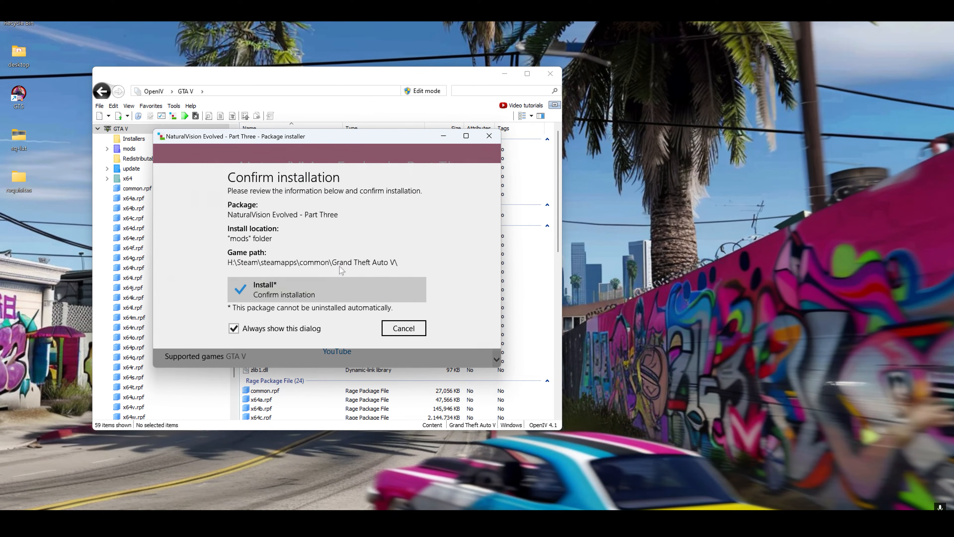
{"action": "left_click", "coordinate": [340, 284]}
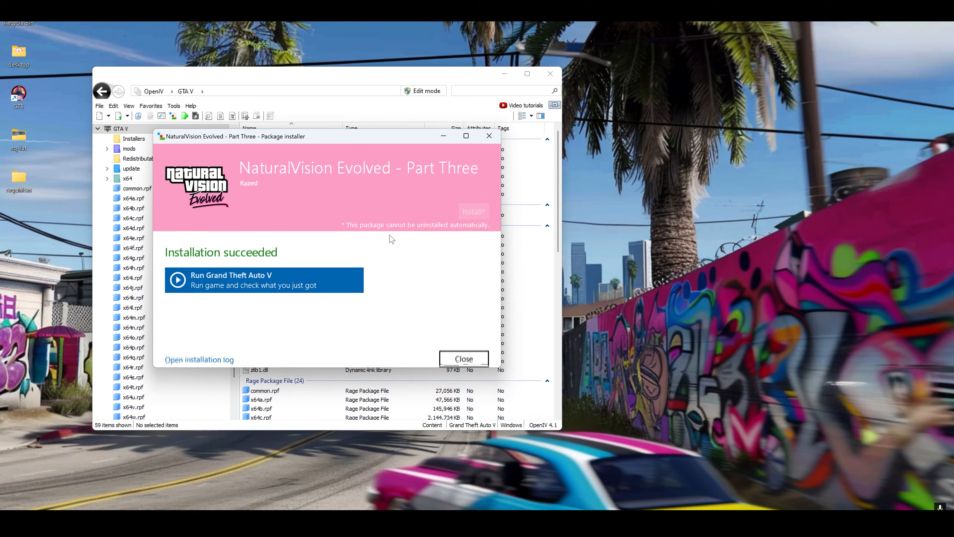
{"action": "left_click", "coordinate": [463, 348]}
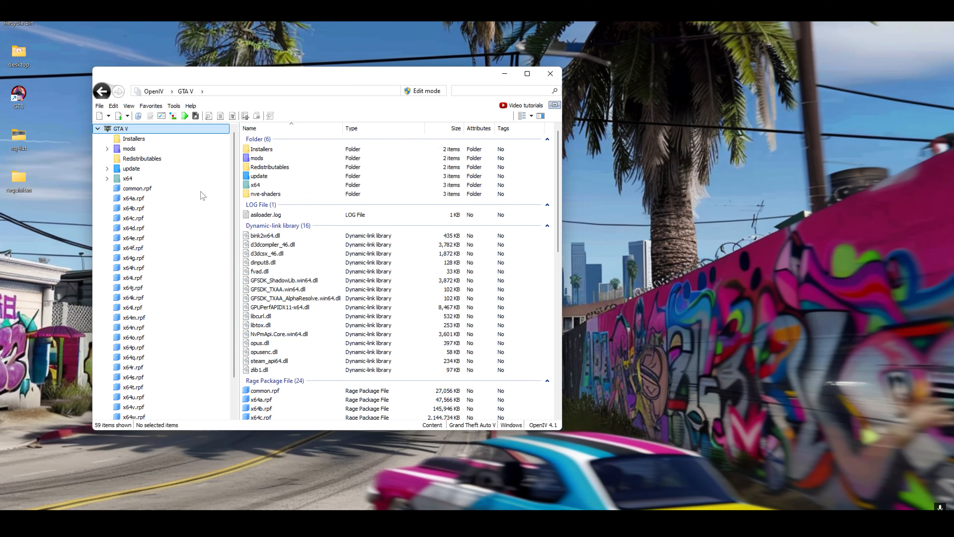
Install "INSTALL - Parallax Roads and Pavement Overhaul.oiv" from the Optional Add-Ons folder into the "mods" folder and close the package installer
{"action": "left_click", "coordinate": [173, 116]}
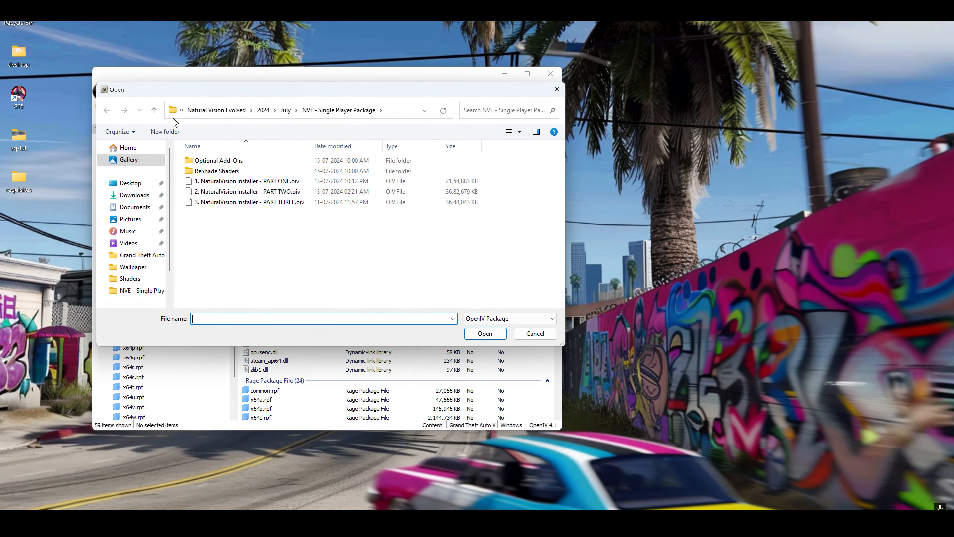
{"action": "double_click", "coordinate": [229, 161]}
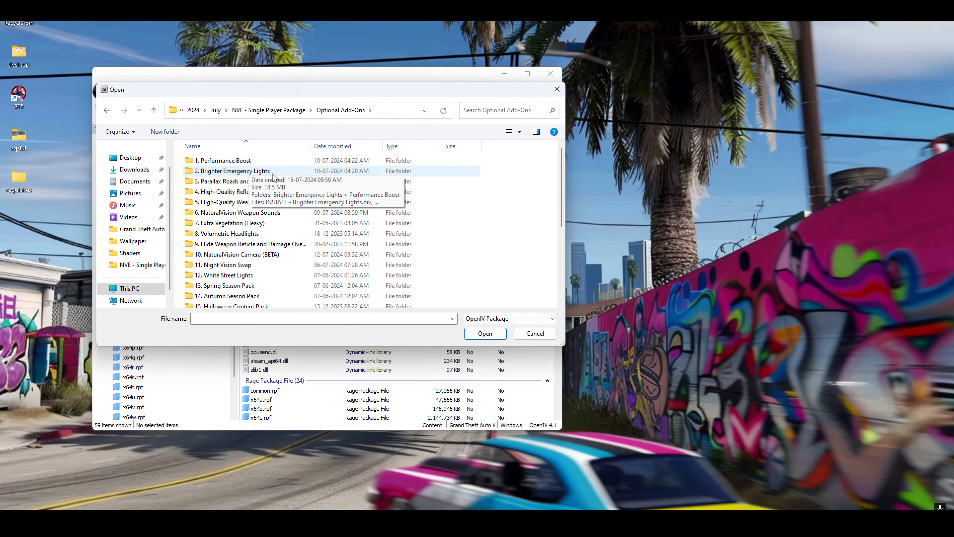
{"action": "double_click", "coordinate": [241, 182]}
{"action": "left_click", "coordinate": [235, 162]}
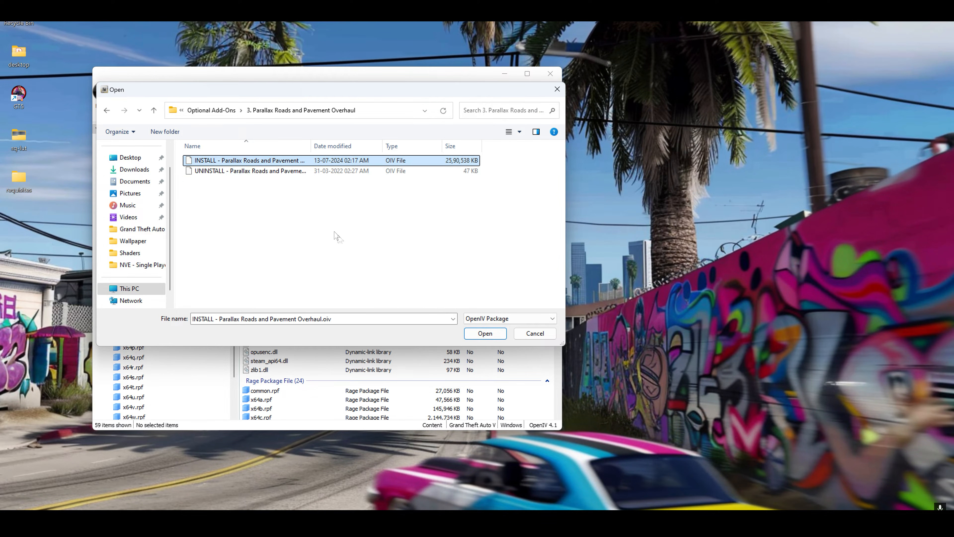
{"action": "left_click", "coordinate": [485, 334]}
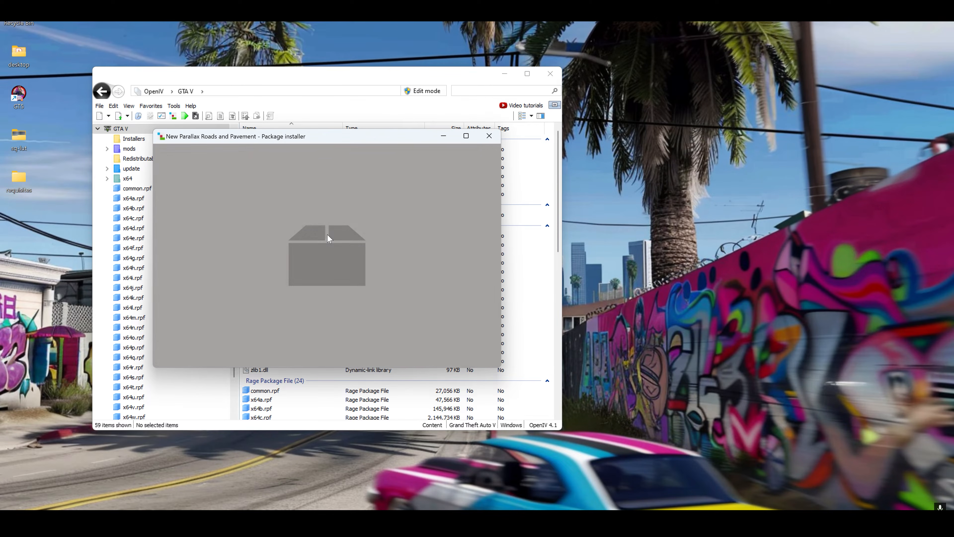
{"action": "left_click", "coordinate": [473, 214]}
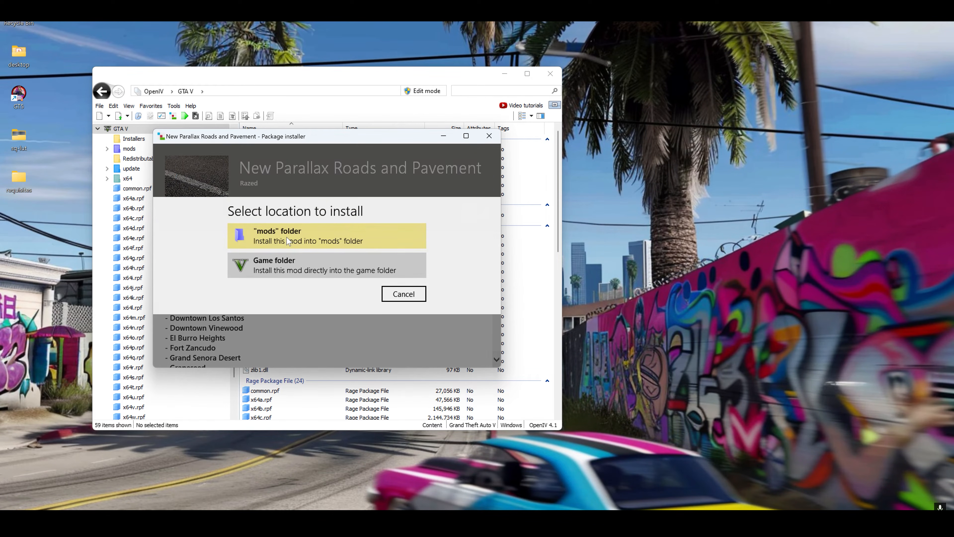
{"action": "left_click", "coordinate": [295, 240]}
{"action": "left_click", "coordinate": [326, 274]}
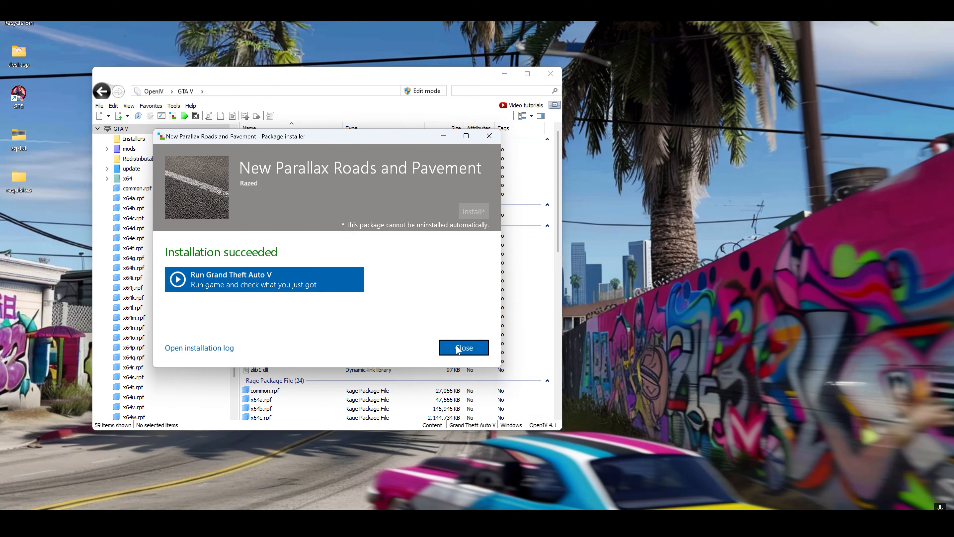
{"action": "left_click", "coordinate": [458, 350]}
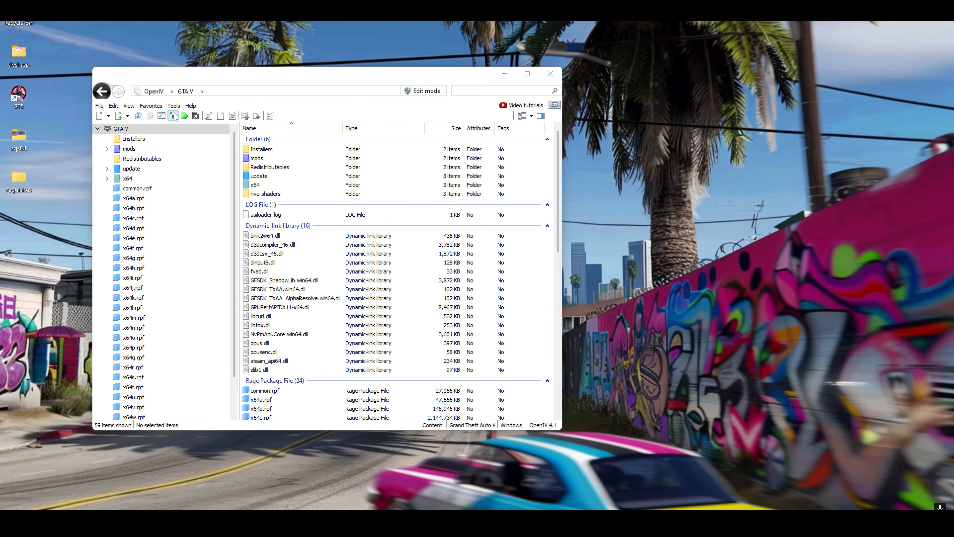
Install "INSTALL - High-Quality Reflections.oiv" from the "4. High-Quality Reflections (Heavy)" add-on folder and close the package installer
{"action": "left_click", "coordinate": [174, 115]}
{"action": "left_click", "coordinate": [225, 110]}
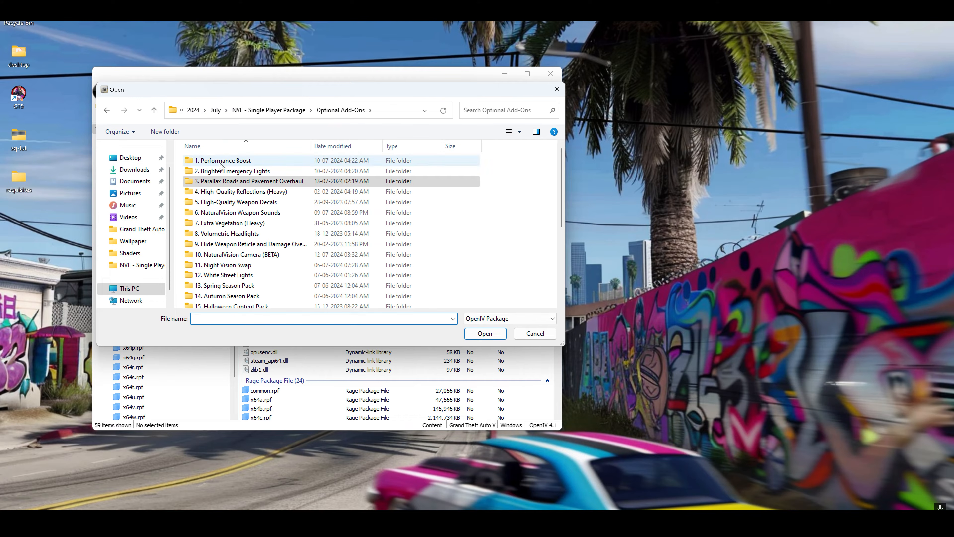
{"action": "double_click", "coordinate": [243, 192]}
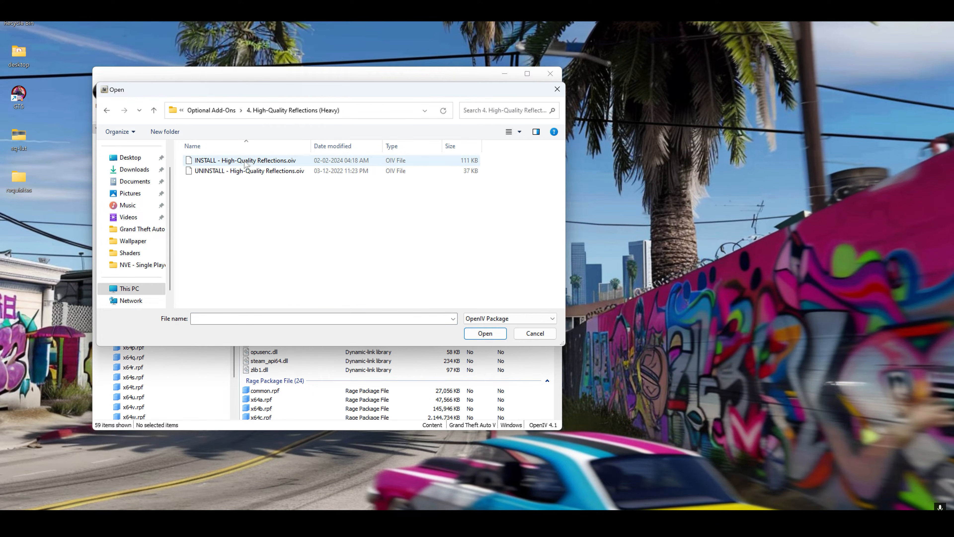
{"action": "left_click", "coordinate": [246, 161]}
{"action": "left_click", "coordinate": [485, 333]}
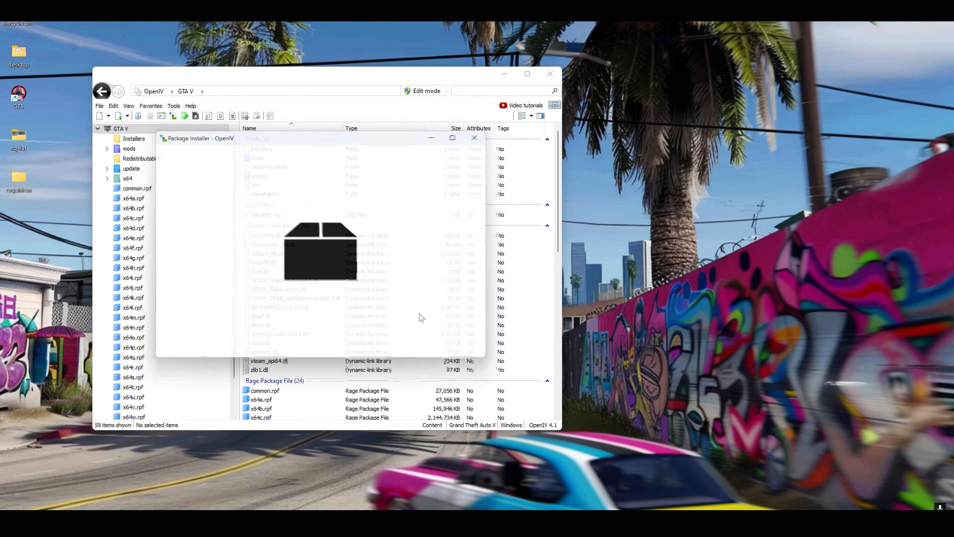
{"action": "left_click", "coordinate": [471, 208]}
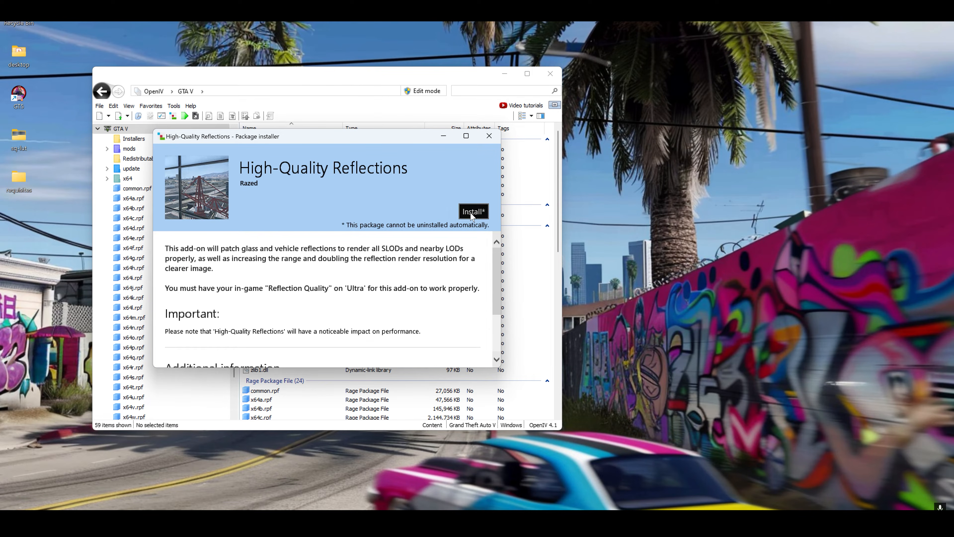
{"action": "left_click", "coordinate": [302, 284]}
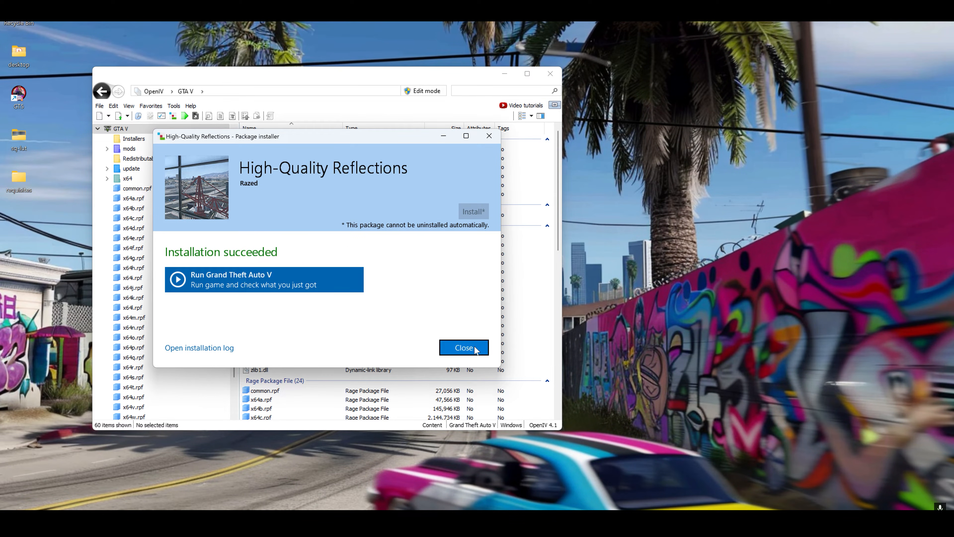
{"action": "left_click", "coordinate": [464, 348]}
Install "INSTALL - Extra Vegetation.oiv" from the "7. Extra Vegetation (Heavy)" add-on folder into the "mods" folder and close the package installer
{"action": "left_click", "coordinate": [173, 118]}
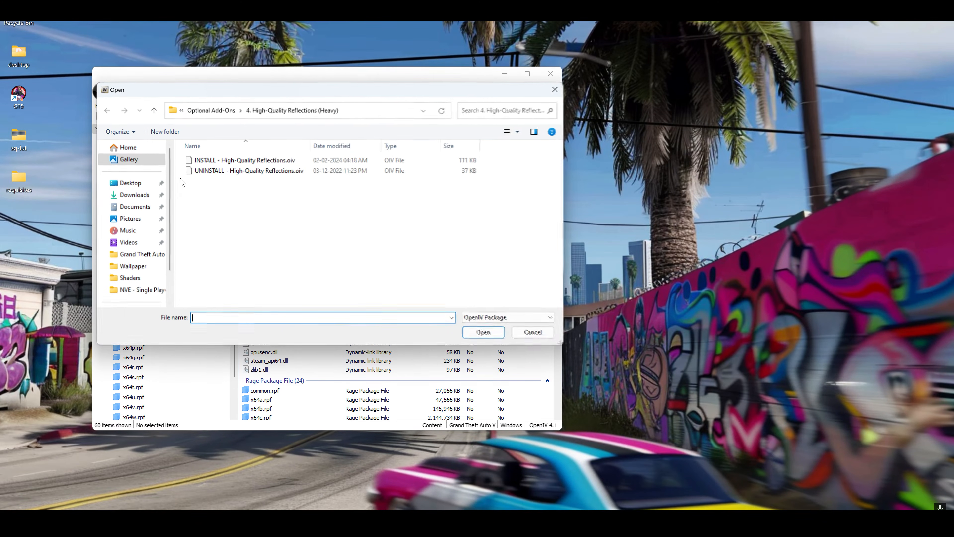
{"action": "left_click", "coordinate": [212, 111]}
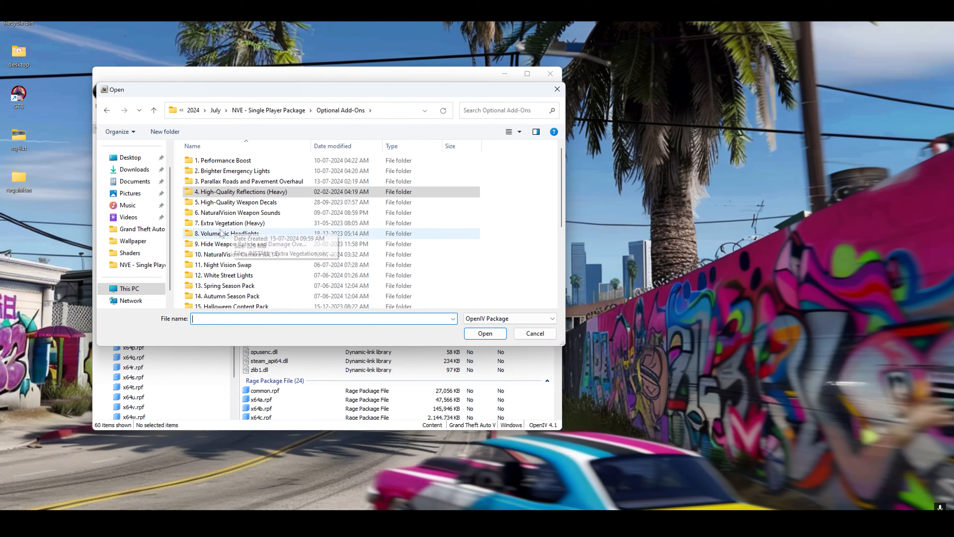
{"action": "double_click", "coordinate": [225, 224]}
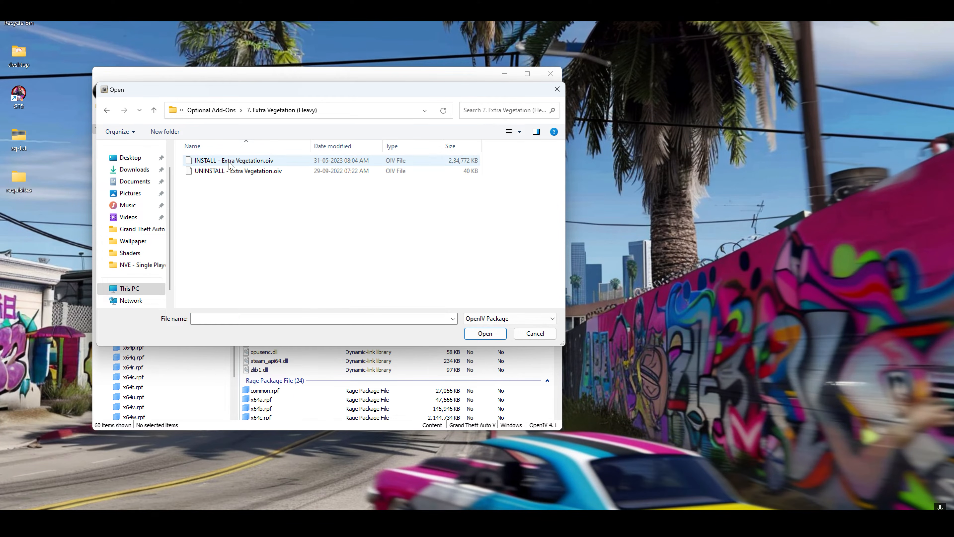
{"action": "left_click", "coordinate": [230, 162]}
{"action": "left_click", "coordinate": [485, 334]}
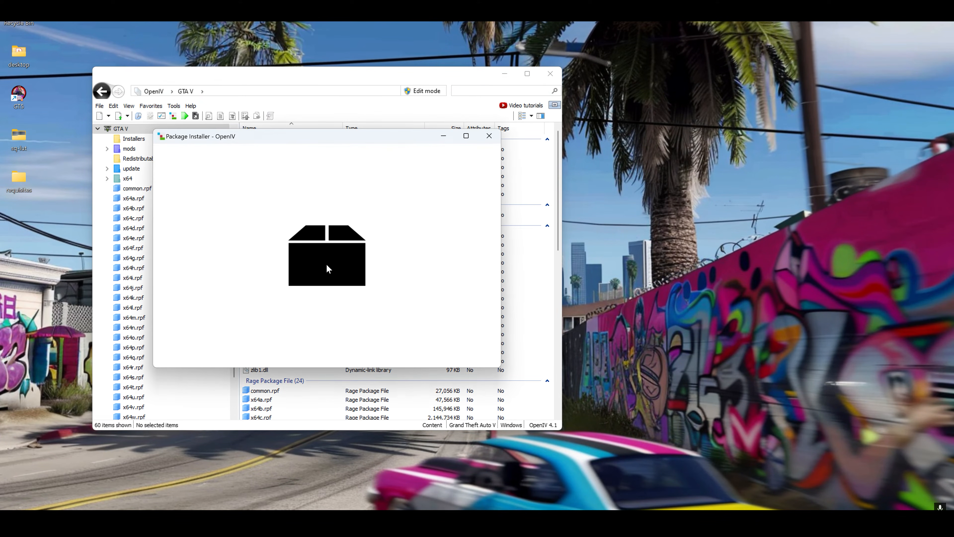
{"action": "left_click", "coordinate": [473, 212]}
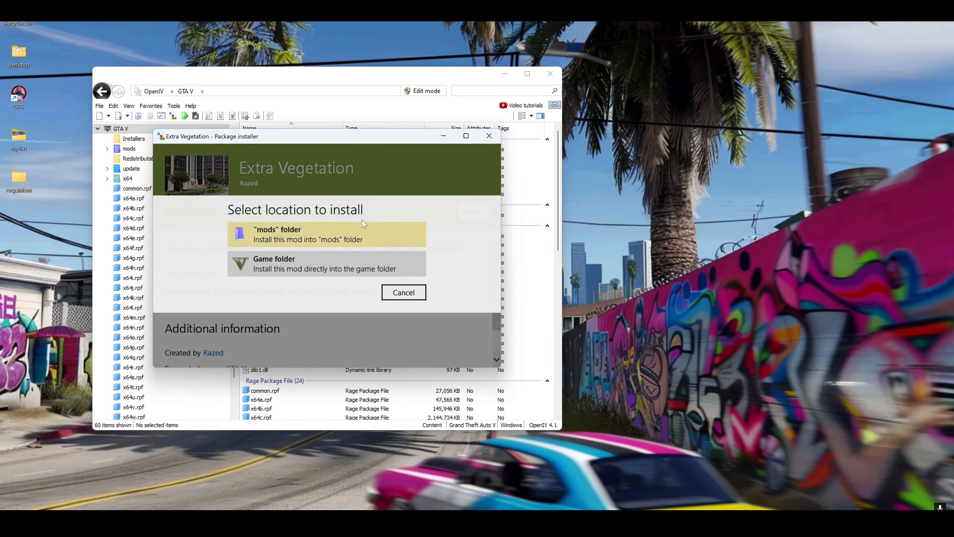
{"action": "left_click", "coordinate": [326, 234]}
{"action": "left_click", "coordinate": [329, 296]}
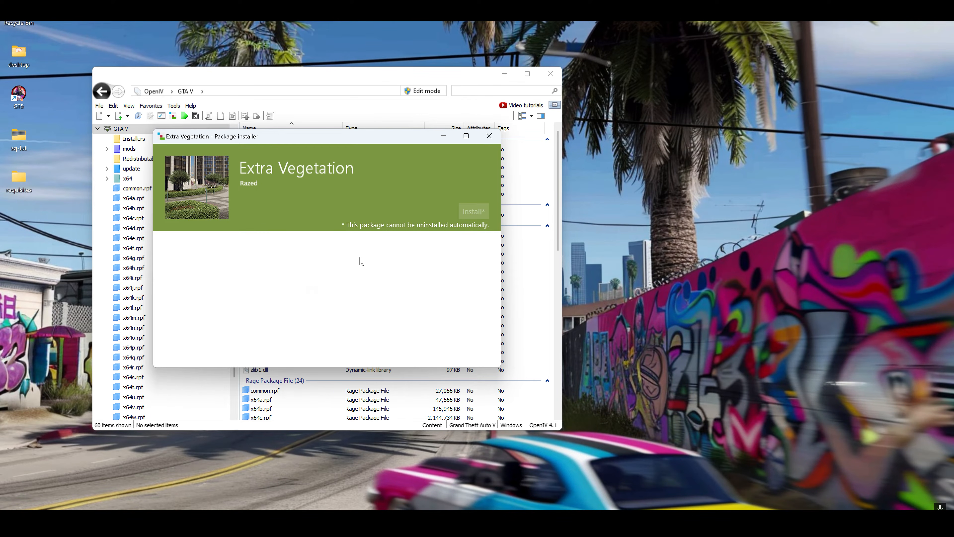
{"action": "left_click", "coordinate": [440, 347]}
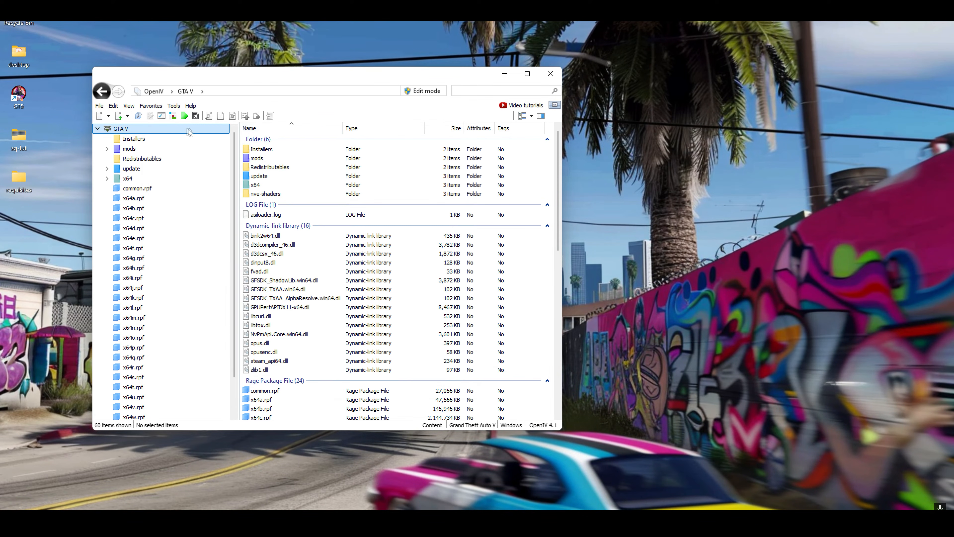
Install the Volumetric Headlights package from the "8. Volumetric Headlights" add-on folder and close the package installer
{"action": "left_click", "coordinate": [172, 116]}
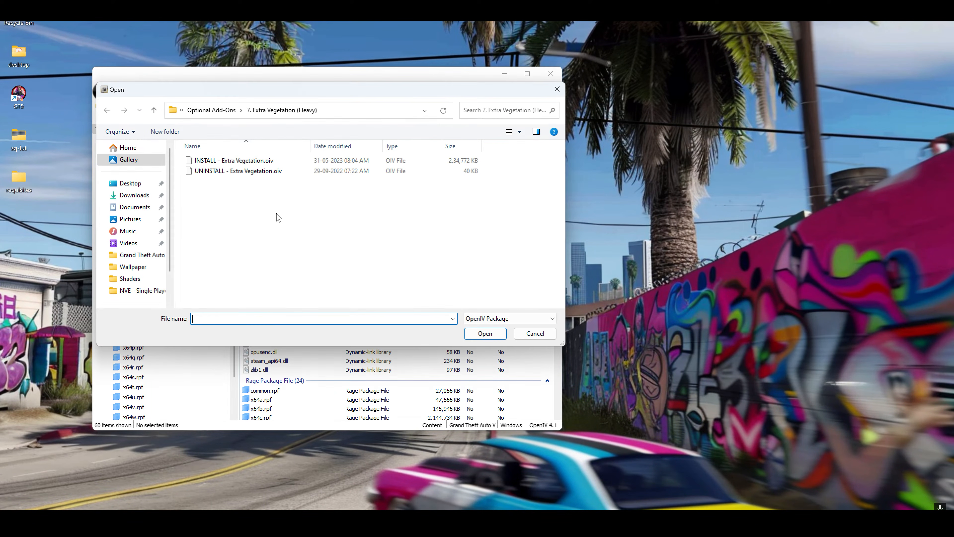
{"action": "left_click", "coordinate": [211, 111]}
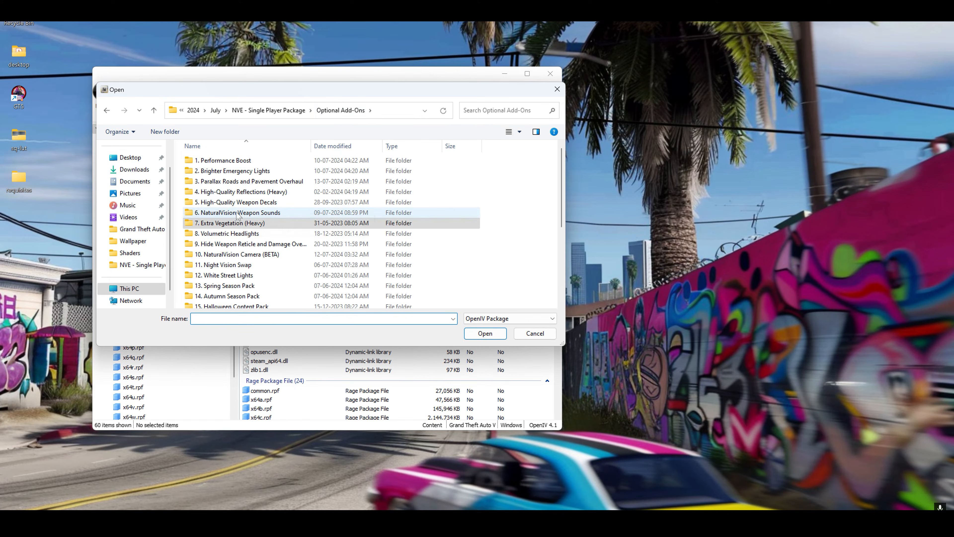
{"action": "double_click", "coordinate": [253, 233]}
{"action": "left_click", "coordinate": [259, 161]}
{"action": "left_click", "coordinate": [471, 335]}
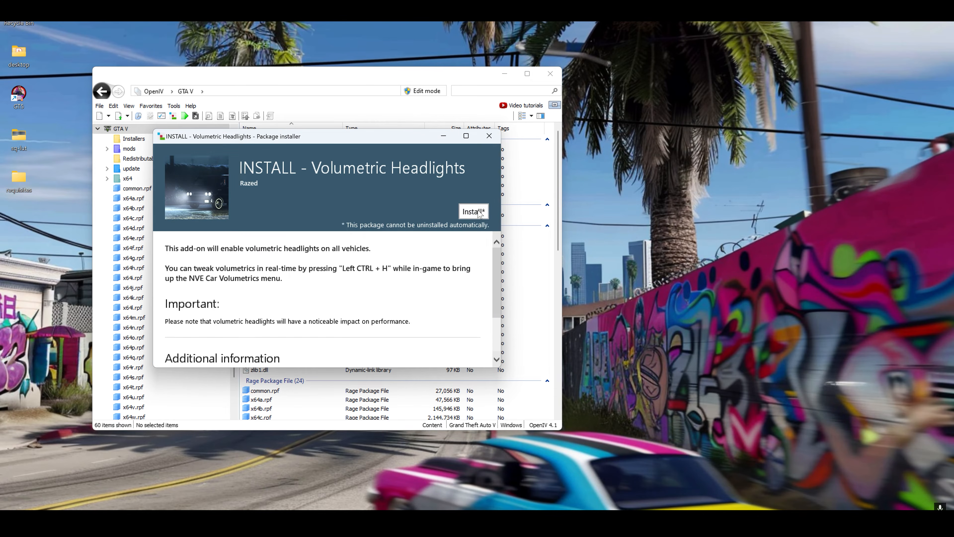
{"action": "left_click", "coordinate": [473, 211]}
{"action": "left_click", "coordinate": [295, 278]}
{"action": "left_click", "coordinate": [295, 284]}
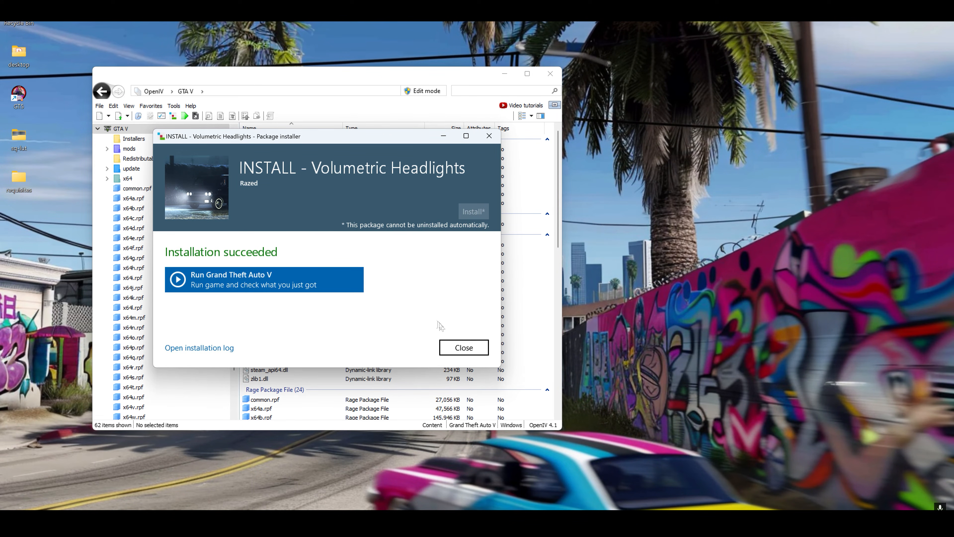
{"action": "left_click", "coordinate": [457, 352]}
Install "INSTALL - NaturalVision Cam.oiv" from the "10. NaturalVision Camera (BETA)" add-on folder into the game folder and close the package installer
{"action": "left_click", "coordinate": [173, 117]}
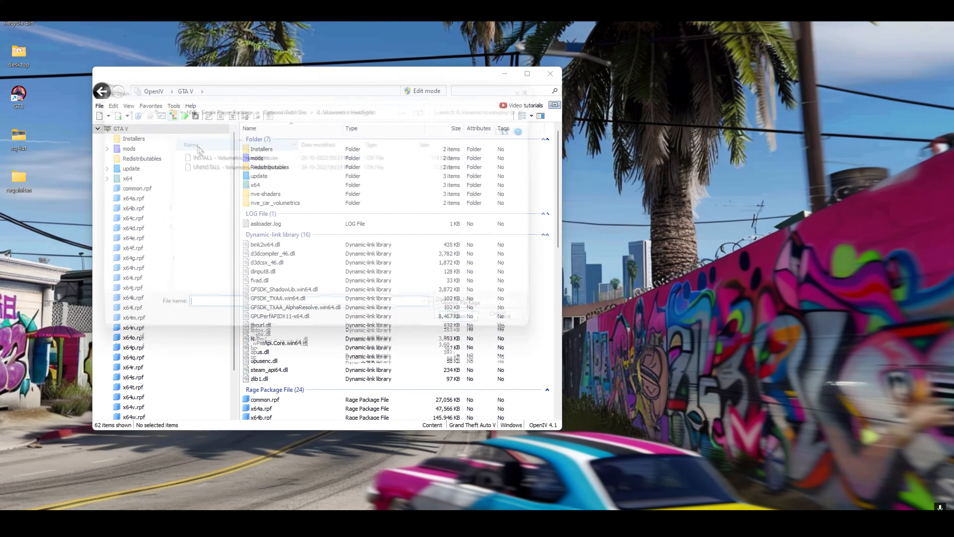
{"action": "left_click", "coordinate": [297, 111]}
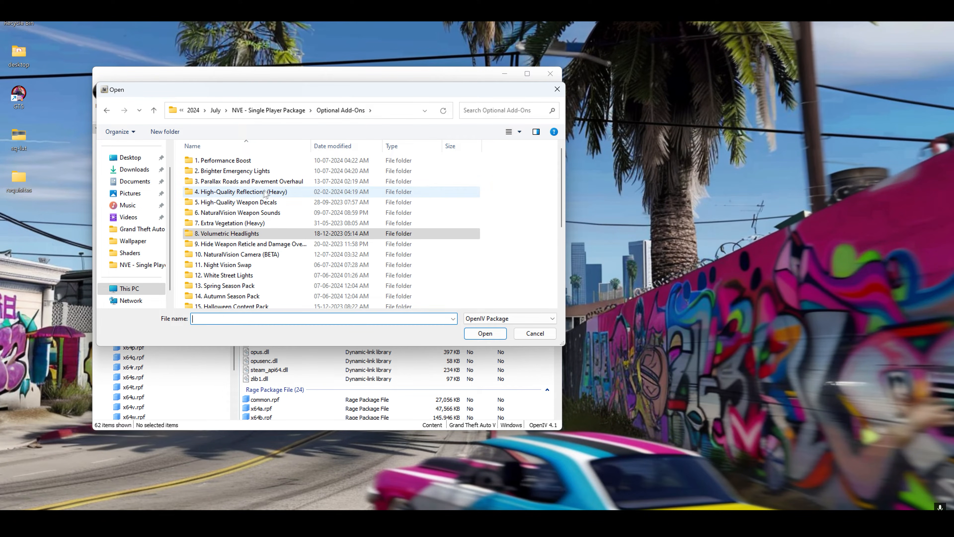
{"action": "double_click", "coordinate": [240, 254]}
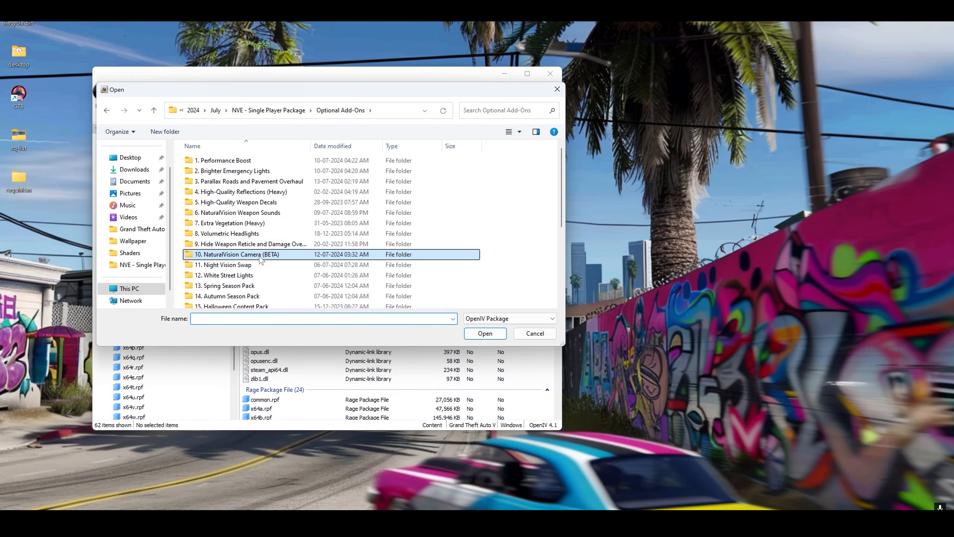
{"action": "left_click", "coordinate": [242, 161]}
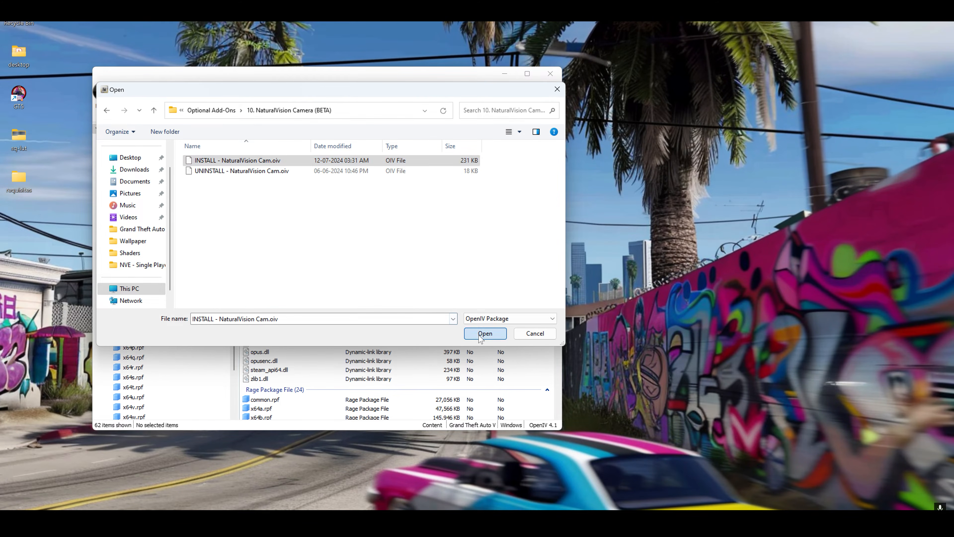
{"action": "left_click", "coordinate": [485, 332]}
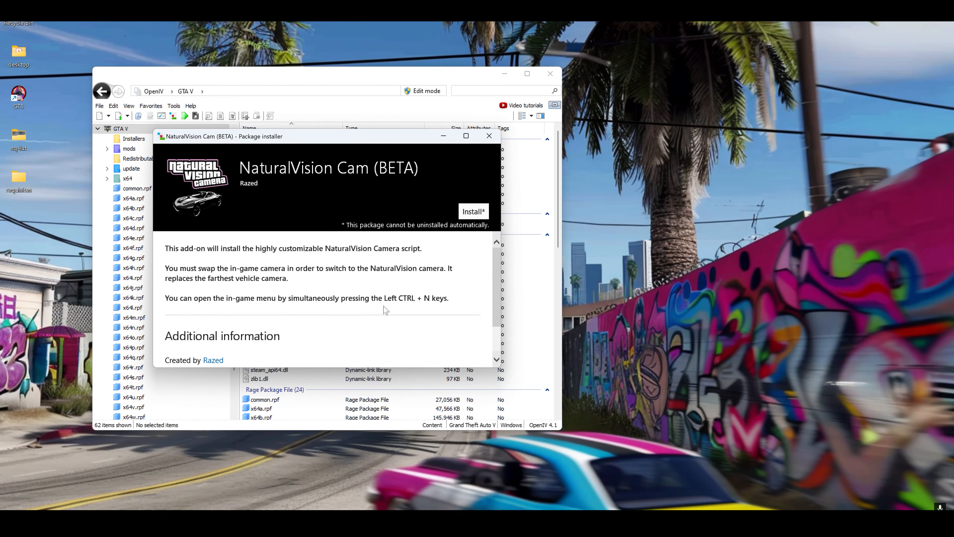
{"action": "left_click", "coordinate": [472, 213]}
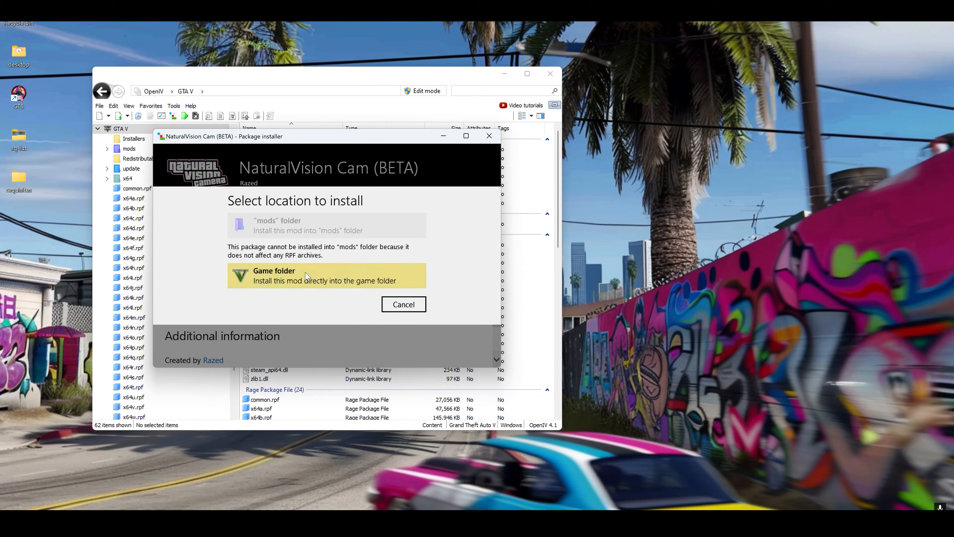
{"action": "left_click", "coordinate": [311, 281]}
{"action": "left_click", "coordinate": [321, 298]}
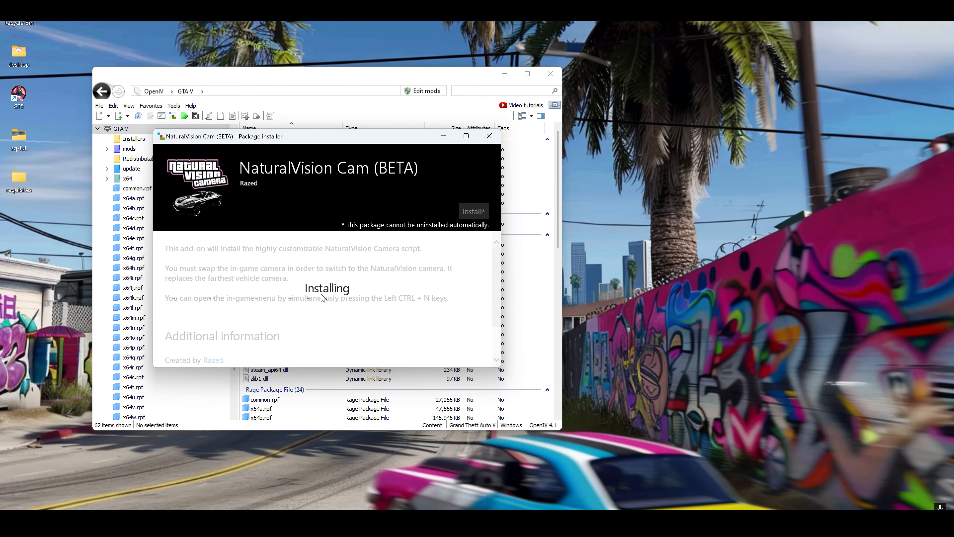
{"action": "left_click", "coordinate": [455, 348]}
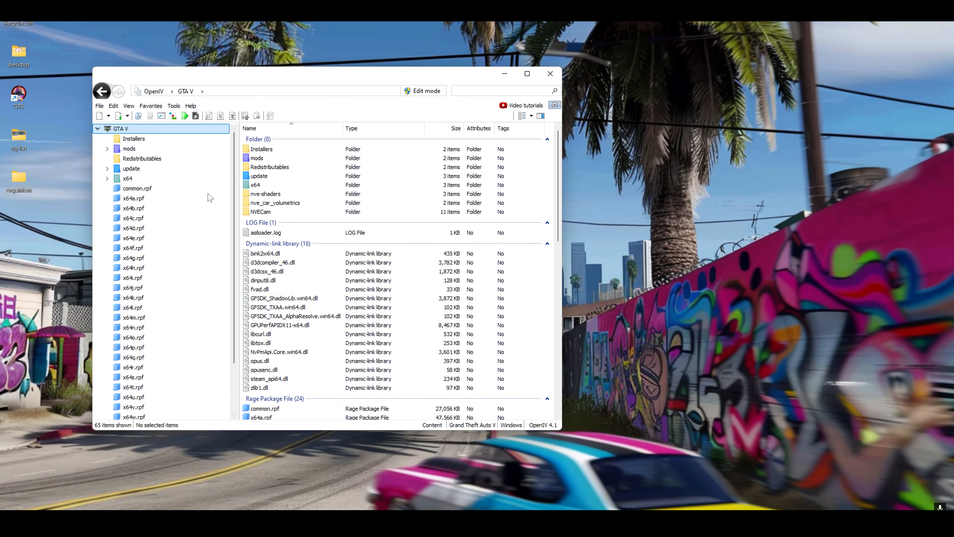
Install "INSTALL - White Street Lights.oiv" from the "12. White Street Lights" add-on folder into the "mods" folder and close the package installer
{"action": "left_click", "coordinate": [173, 116]}
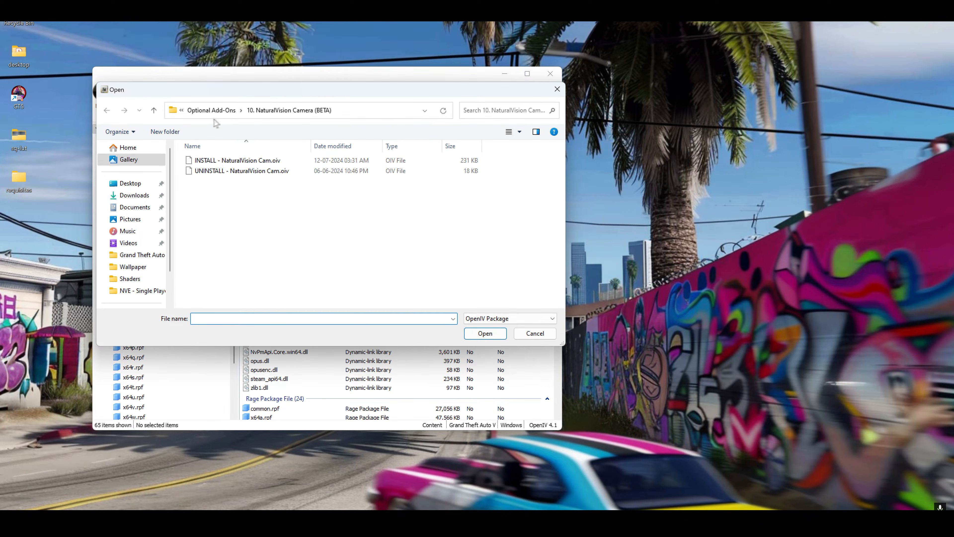
{"action": "left_click", "coordinate": [212, 110]}
{"action": "left_click", "coordinate": [232, 268]}
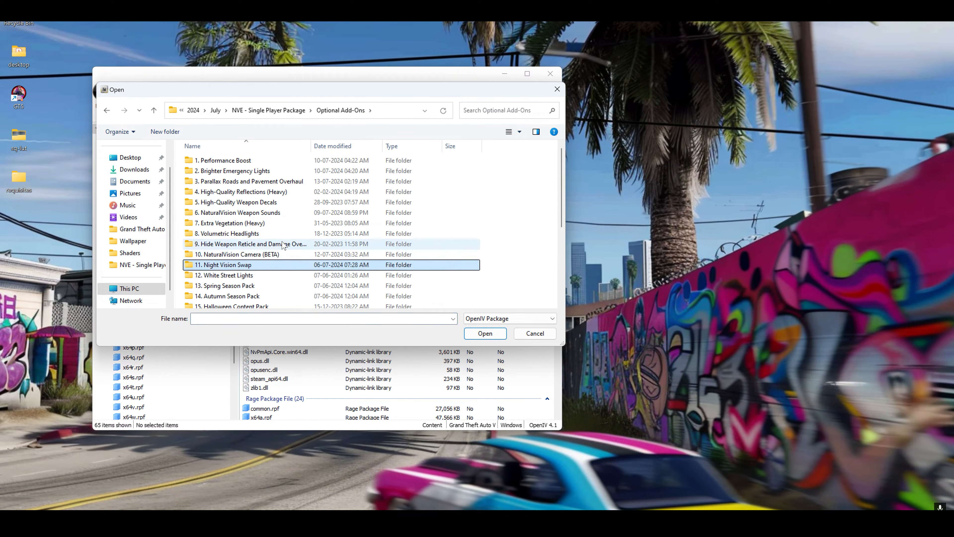
{"action": "scroll", "coordinate": [283, 250], "scroll_direction": "down", "scroll_amount": 3}
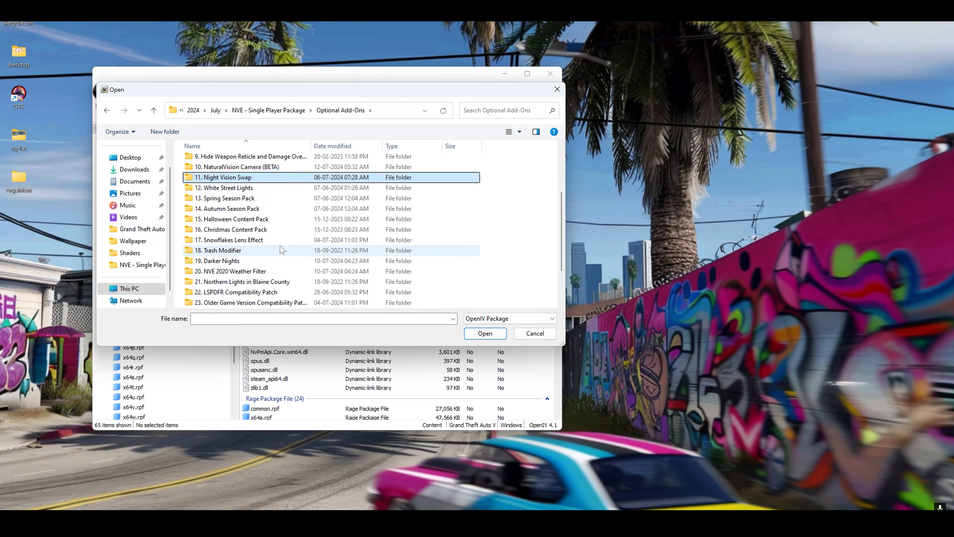
{"action": "double_click", "coordinate": [225, 187]}
{"action": "left_click", "coordinate": [223, 161]}
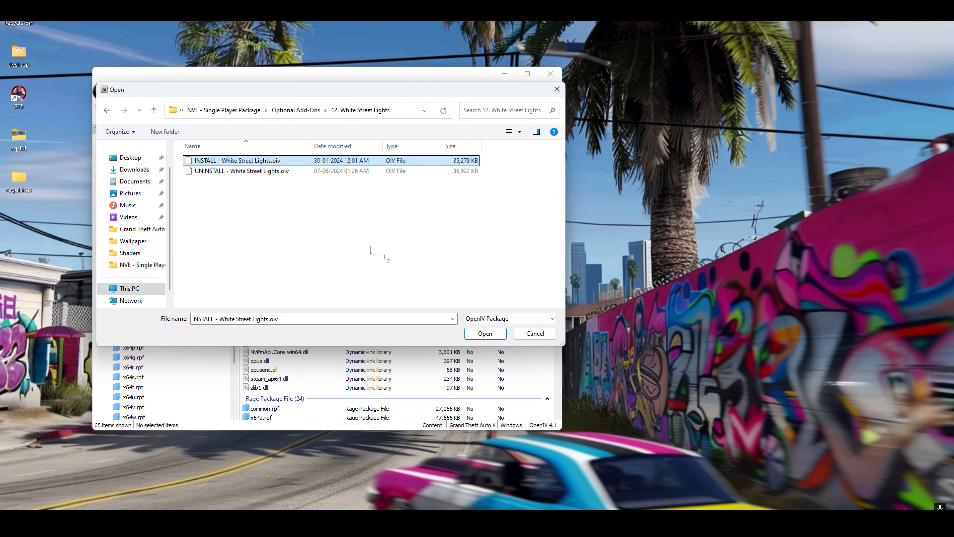
{"action": "left_click", "coordinate": [484, 333]}
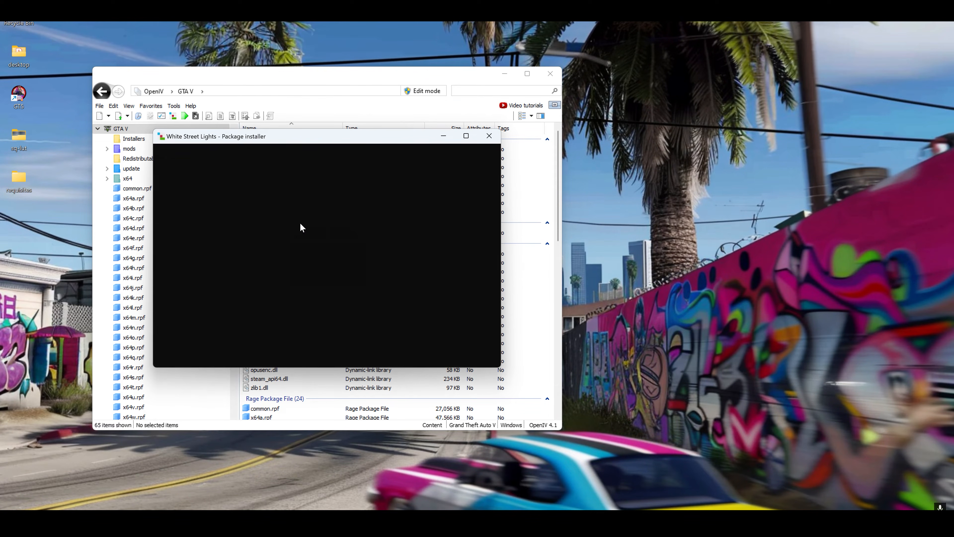
{"action": "left_click", "coordinate": [470, 211]}
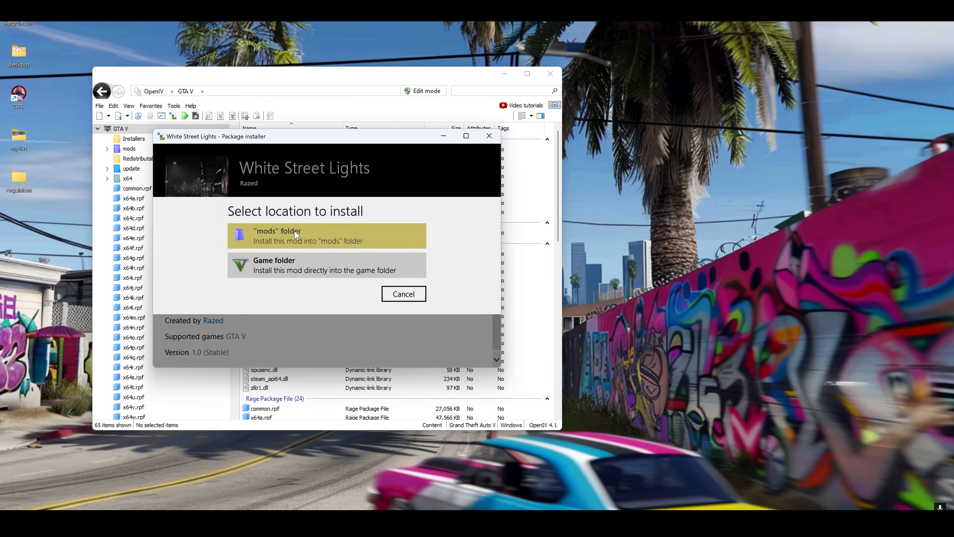
{"action": "left_click", "coordinate": [326, 230]}
{"action": "left_click", "coordinate": [326, 278]}
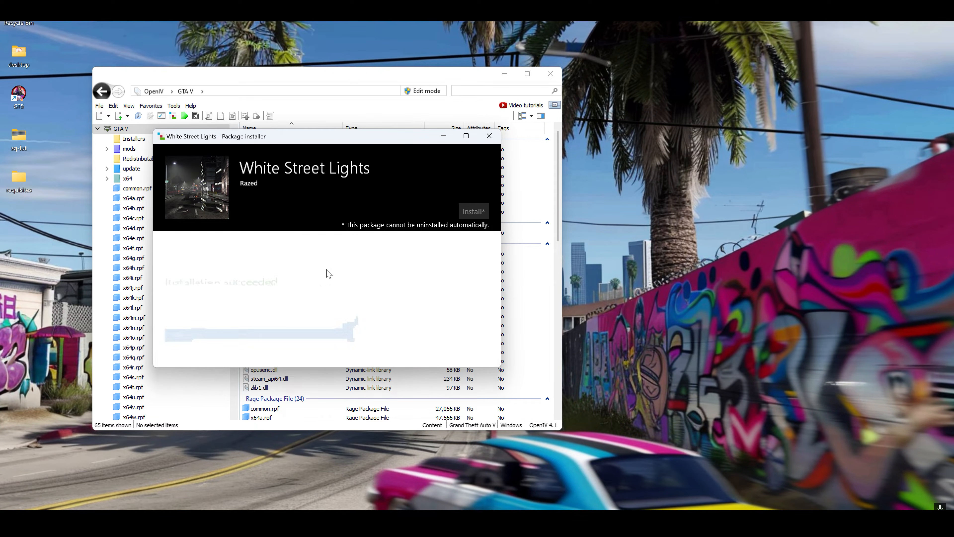
{"action": "left_click", "coordinate": [474, 351]}
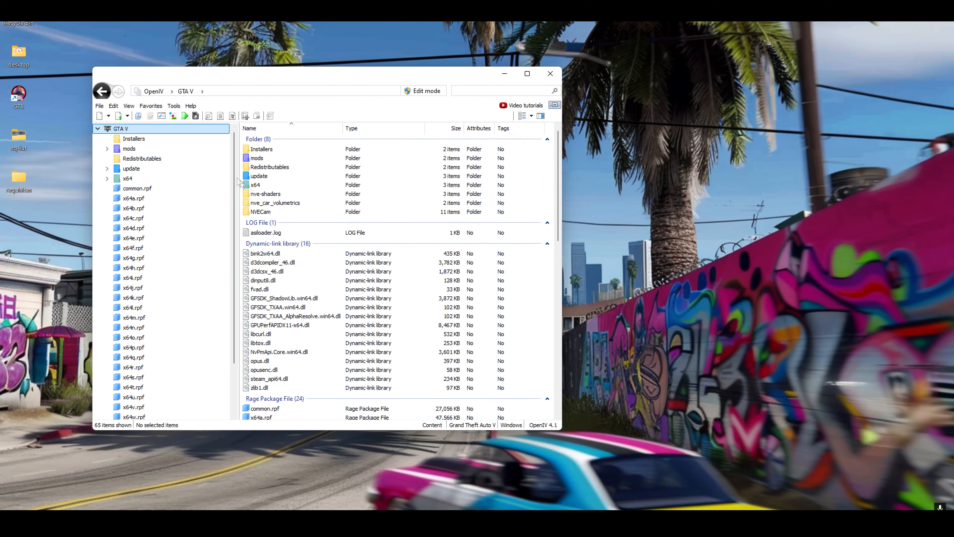
Install "INSTALL - Gameconfig for Vehicle Mods.oiv" from the "24. Gameconfig for Vehicle Mods" add-on folder into the "mods" folder and close the package installer
{"action": "left_click", "coordinate": [174, 116]}
{"action": "left_click", "coordinate": [288, 110]}
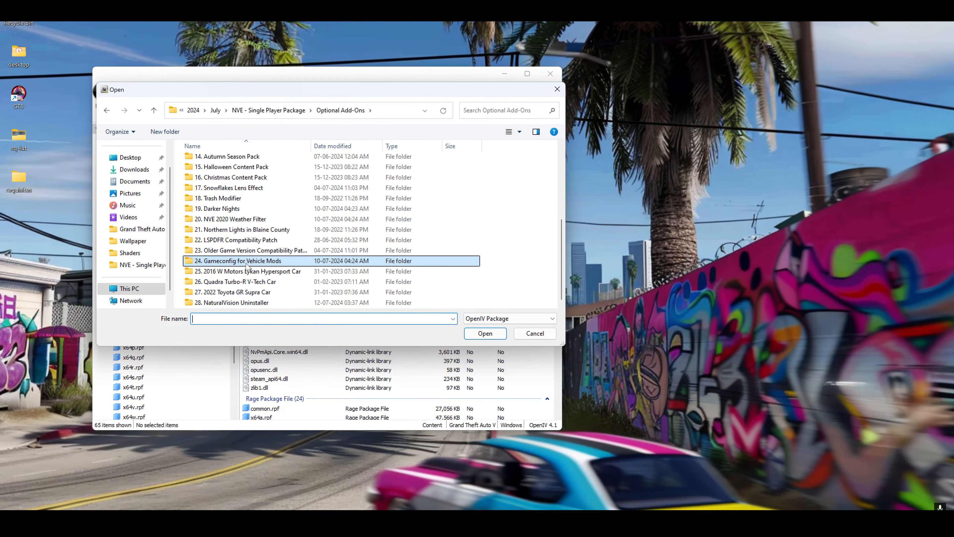
{"action": "double_click", "coordinate": [248, 266]}
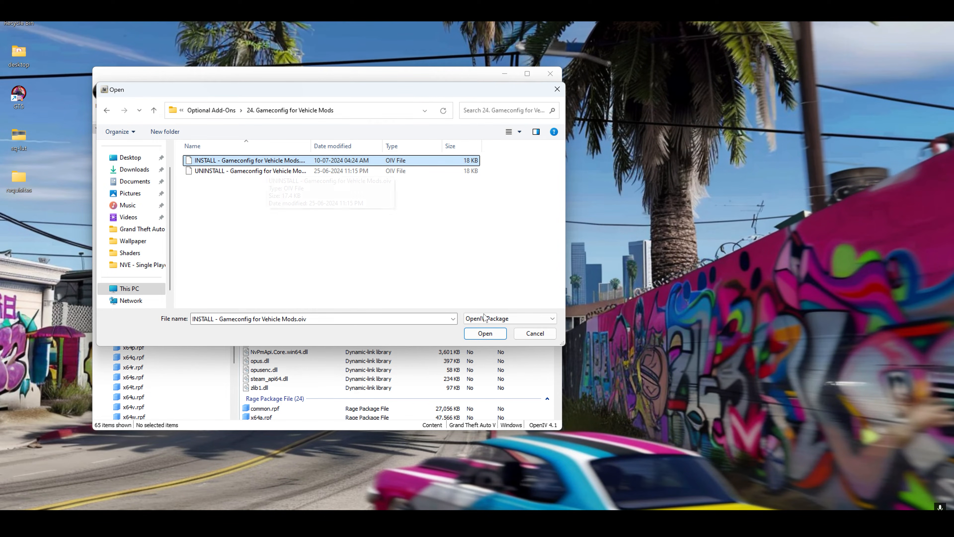
{"action": "left_click", "coordinate": [474, 335]}
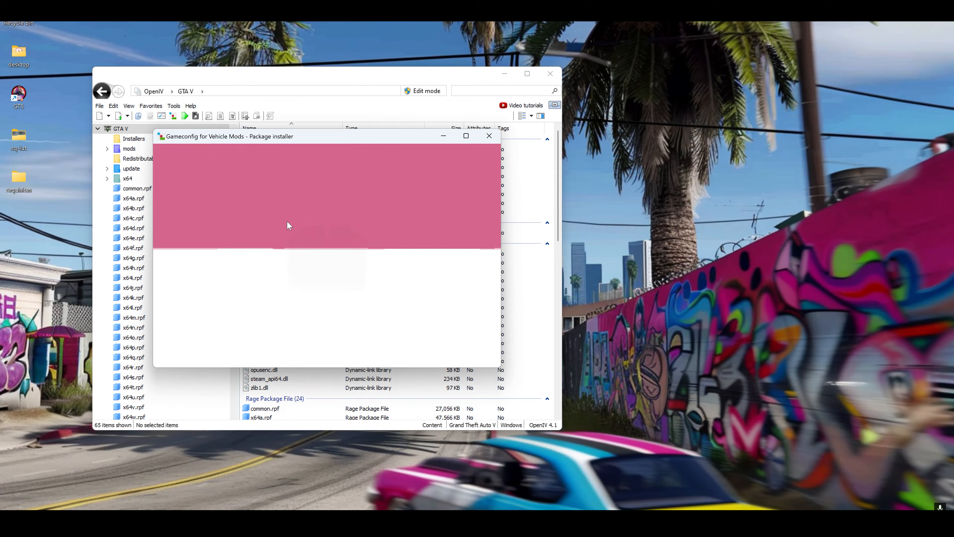
{"action": "left_click", "coordinate": [473, 212]}
{"action": "left_click", "coordinate": [293, 237]}
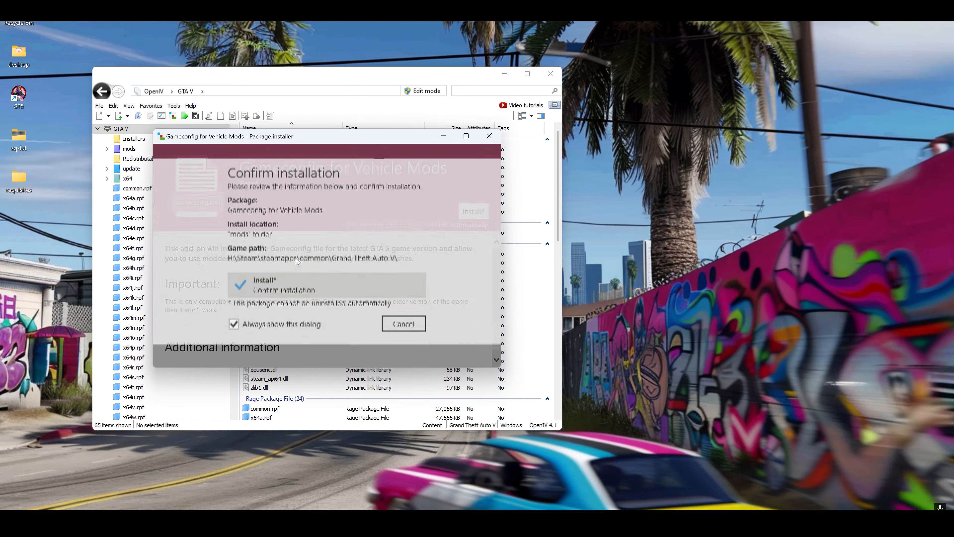
{"action": "left_click", "coordinate": [294, 287]}
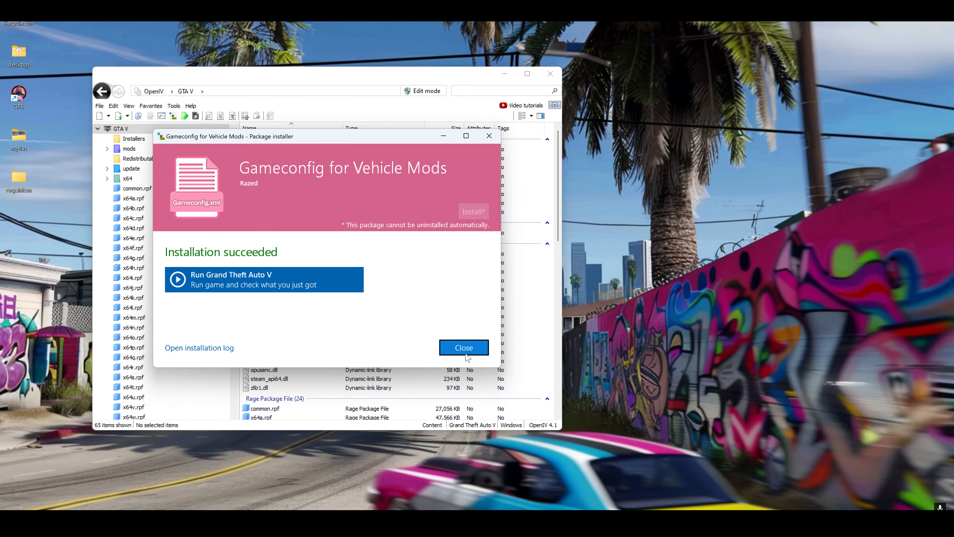
{"action": "left_click", "coordinate": [465, 350]}
Install "INSTALL - Quadra Turbo-R V-Tech.oiv" from the "26. Quadra Turbo-R V-Tech Car" add-on folder into the "mods" folder and close the package installer
{"action": "left_click", "coordinate": [173, 116]}
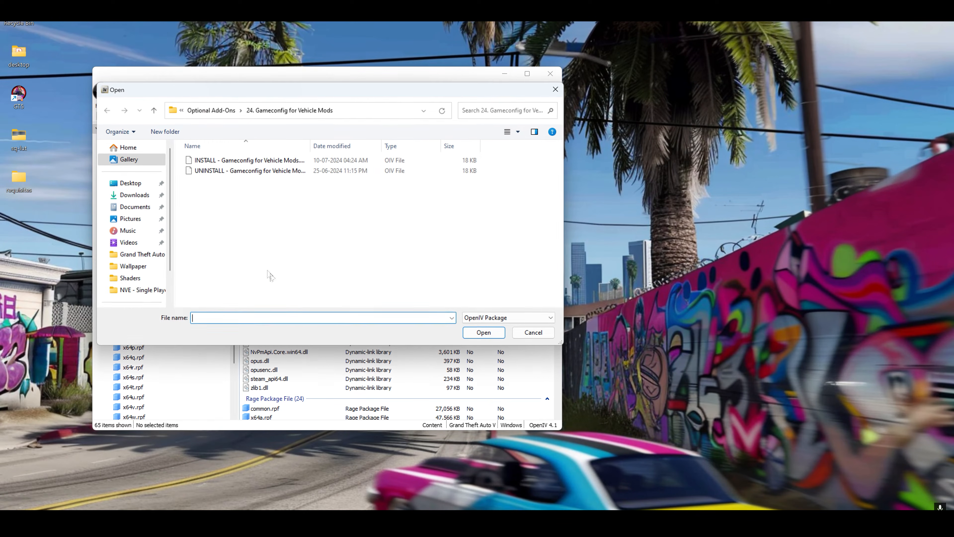
{"action": "double_click", "coordinate": [240, 273]}
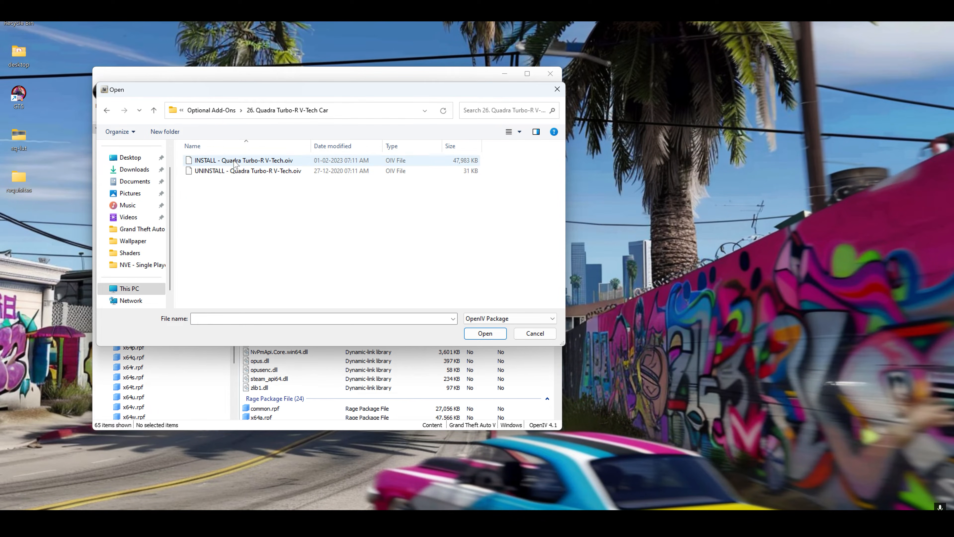
{"action": "left_click", "coordinate": [485, 333]}
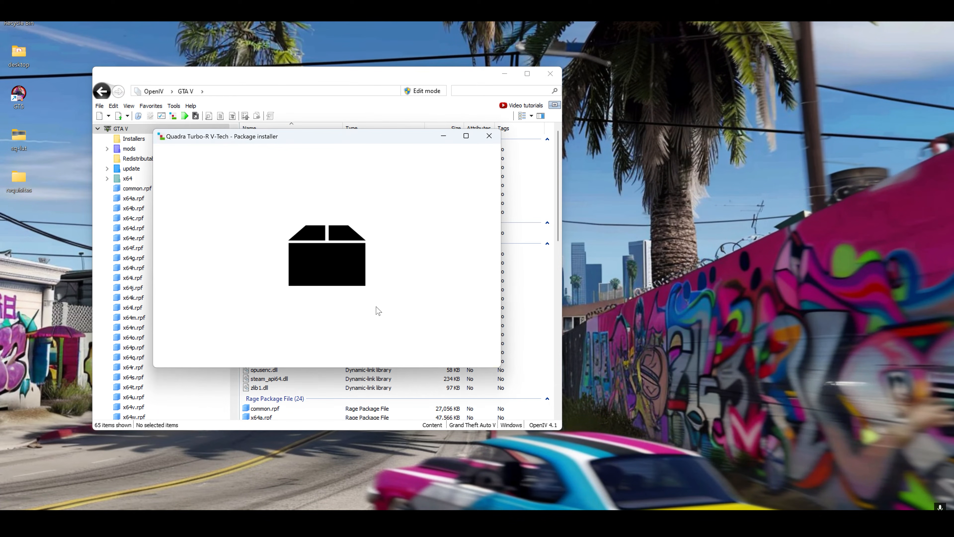
{"action": "left_click", "coordinate": [473, 211]}
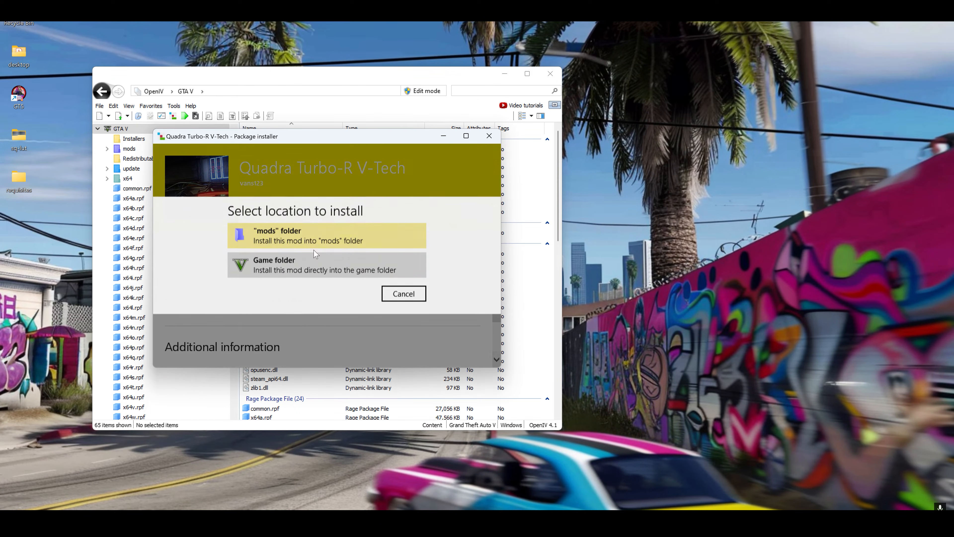
{"action": "left_click", "coordinate": [304, 234]}
{"action": "left_click", "coordinate": [304, 286]}
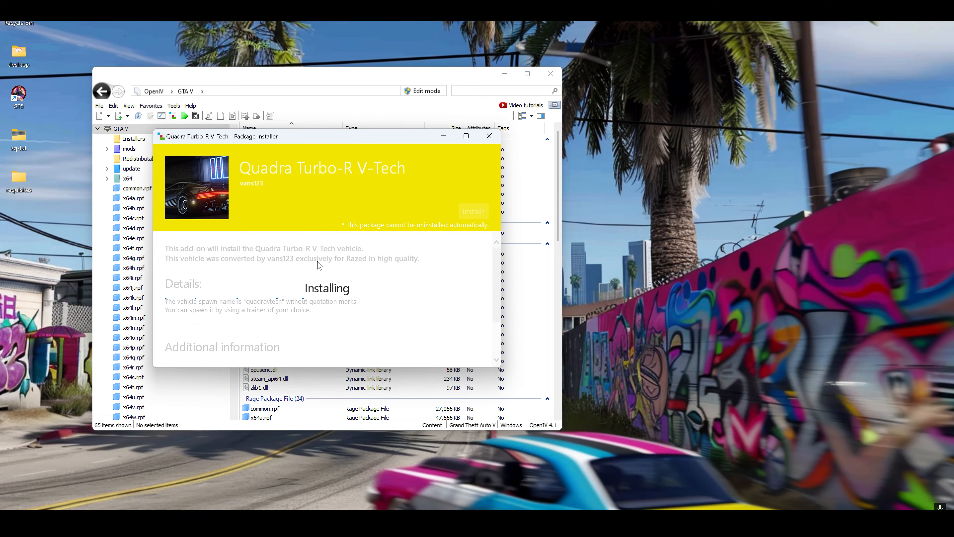
{"action": "left_click", "coordinate": [464, 348]}
Install "INSTALL - 2022 Toyota GR Supra.oiv" from the "27. 2022 Toyota GR Supra Car" add-on folder
{"action": "left_click", "coordinate": [173, 115]}
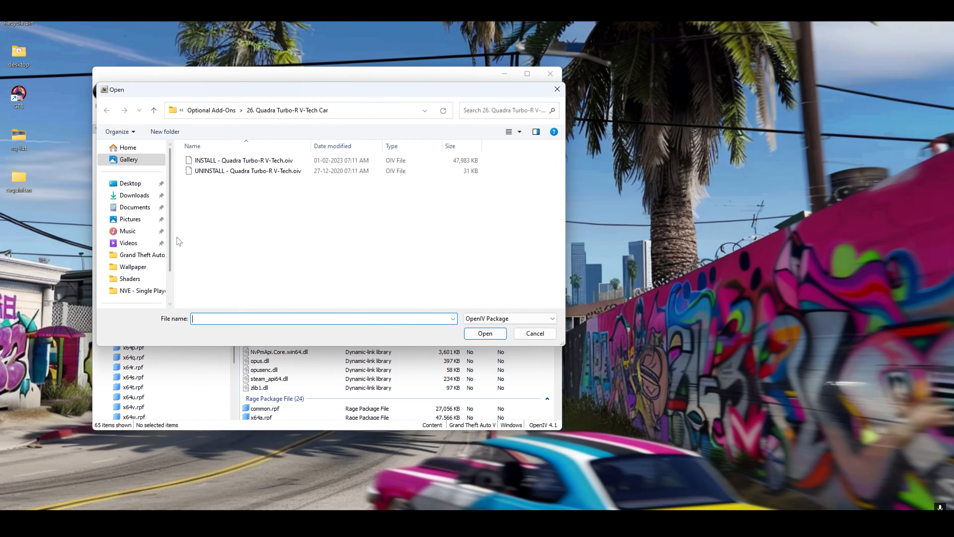
{"action": "left_click", "coordinate": [211, 110]}
{"action": "scroll", "coordinate": [265, 271], "scroll_direction": "down", "scroll_amount": 2}
{"action": "double_click", "coordinate": [265, 292]}
{"action": "left_click", "coordinate": [263, 161]}
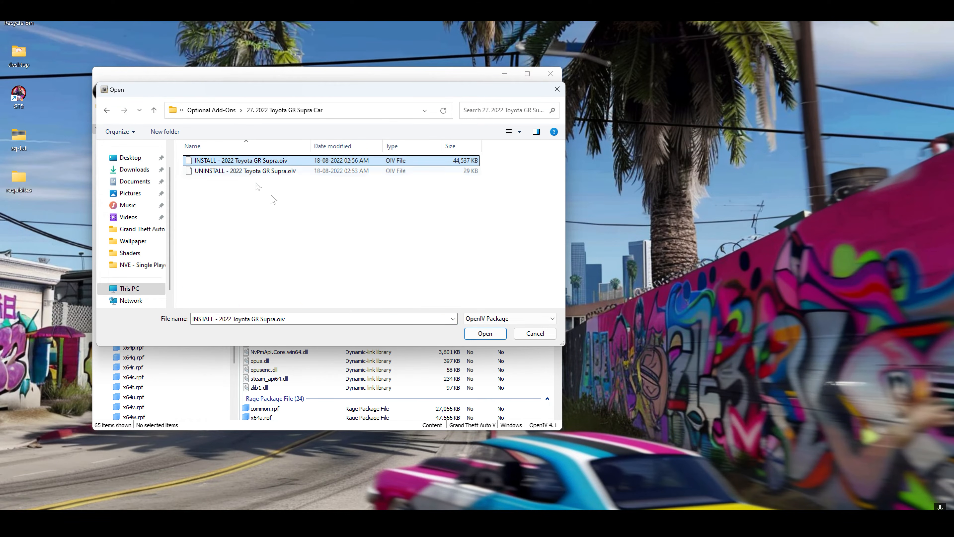
{"action": "left_click", "coordinate": [481, 333]}
{"action": "left_click", "coordinate": [471, 213]}
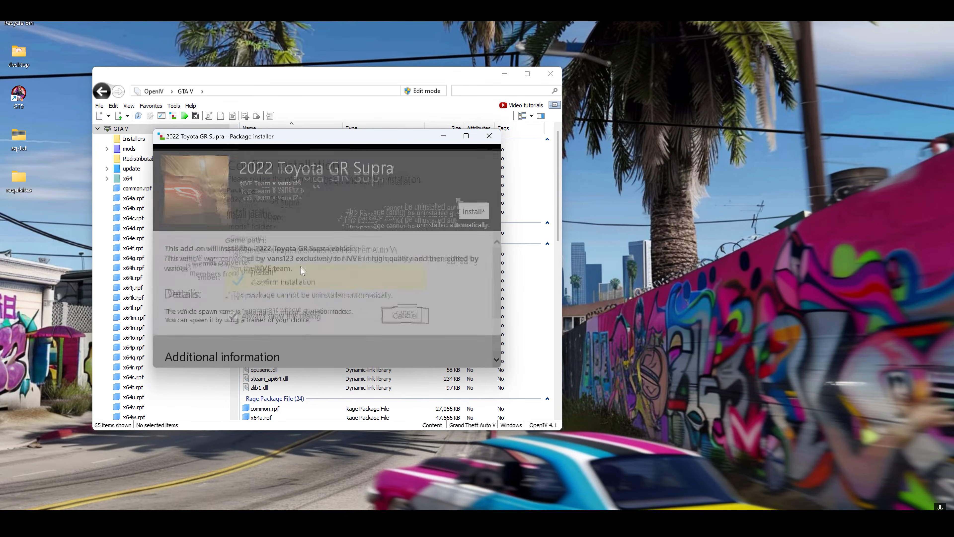
{"action": "left_click", "coordinate": [304, 283]}
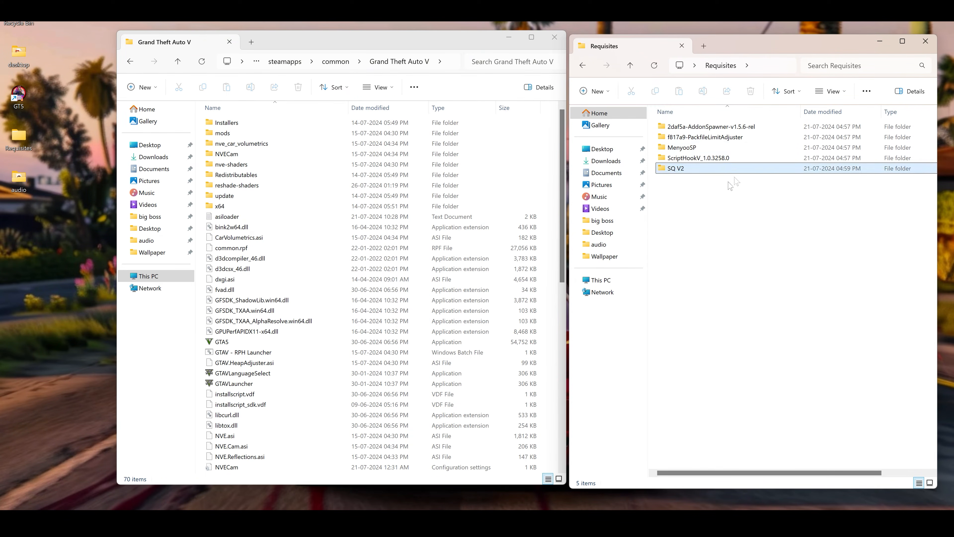
In File Explorer, copy the AddonSpawner folder and AddonSpawner.asi from 2daf5a-AddonSpawner-v1.5.6-rel into the Grand Theft Auto V folder, then return to Requisites
{"action": "left_click", "coordinate": [732, 181]}
{"action": "double_click", "coordinate": [710, 128]}
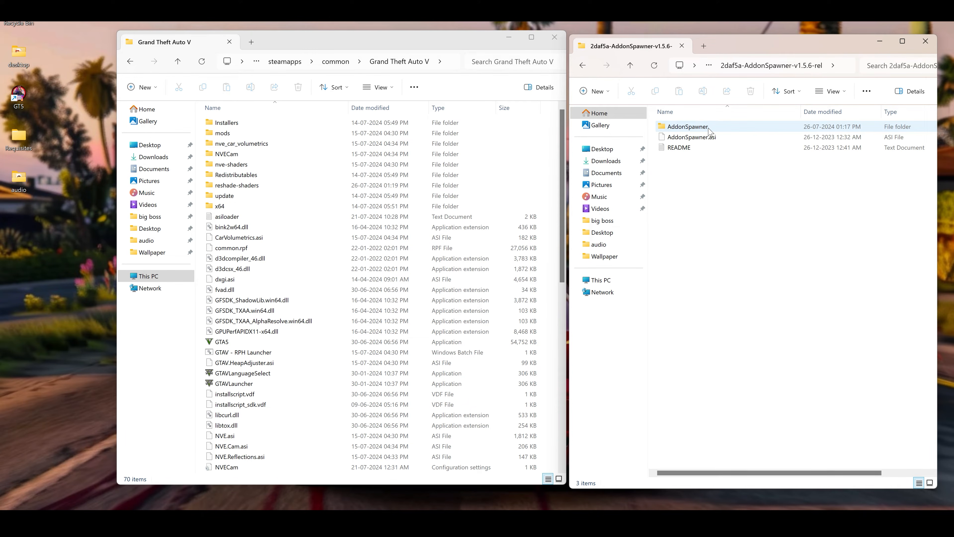
{"action": "left_click", "coordinate": [691, 127]}
{"action": "left_click", "coordinate": [698, 137], "text": "shift"}
{"action": "right_click", "coordinate": [702, 138]}
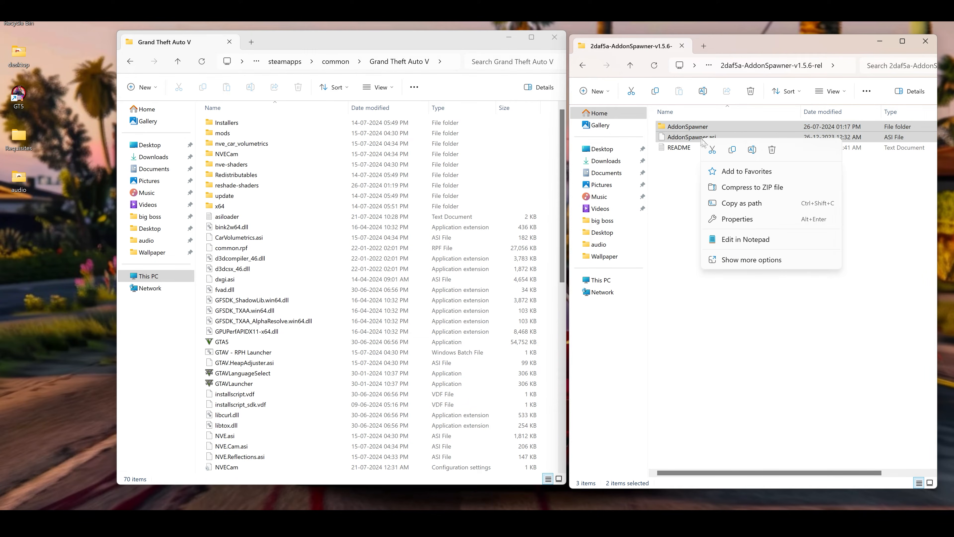
{"action": "left_click", "coordinate": [733, 151]}
{"action": "right_click", "coordinate": [551, 174]}
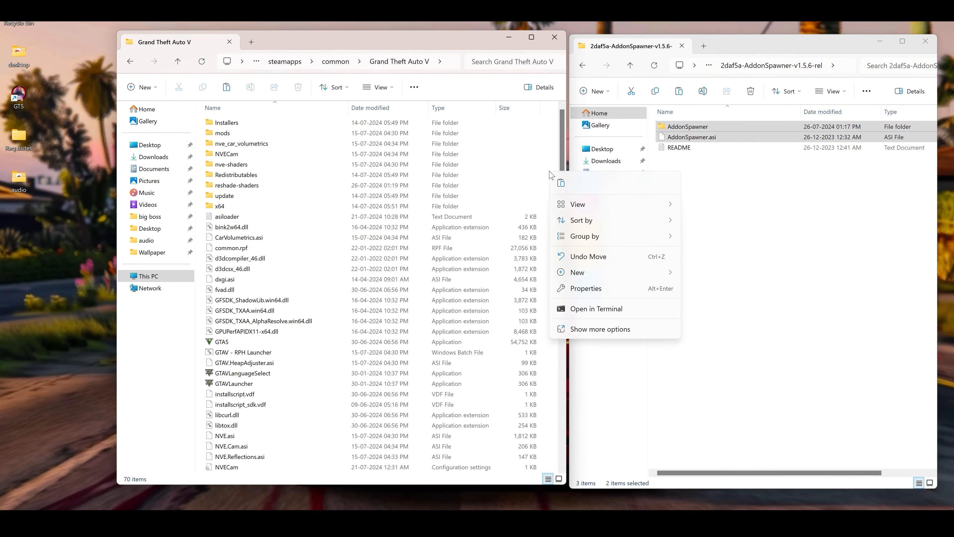
{"action": "left_click", "coordinate": [561, 184]}
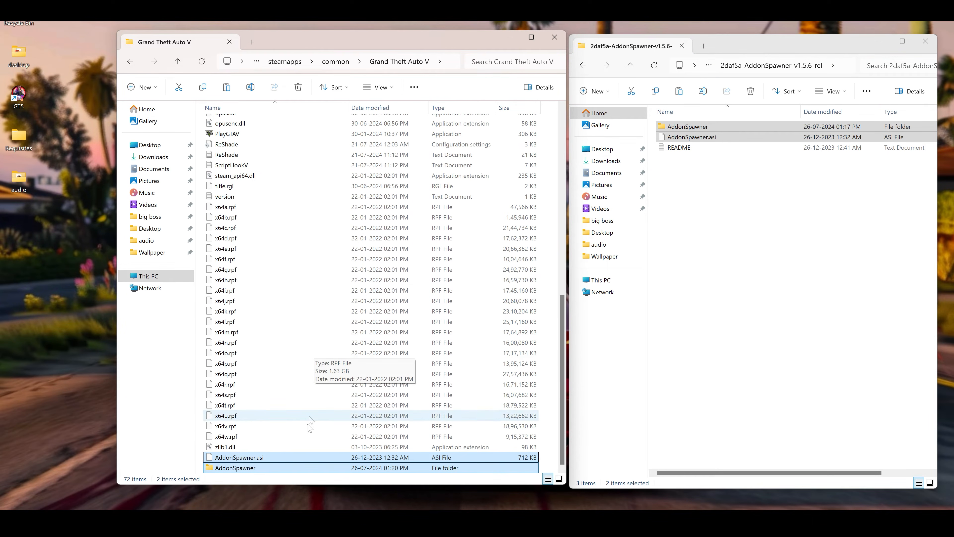
{"action": "left_click", "coordinate": [630, 65]}
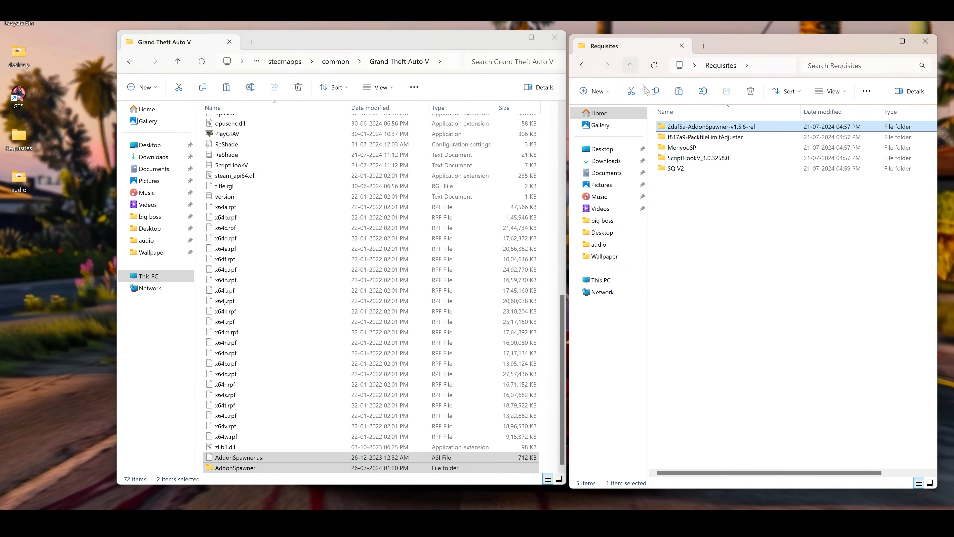
Copy PackfileLimitAdjuster.asi and its PackfileLimitAdjuster configuration file from f817a9-PackfileLimitAdjuster into the Grand Theft Auto V folder, then return to Requisites
{"action": "double_click", "coordinate": [708, 138]}
{"action": "left_click", "coordinate": [709, 128]}
{"action": "left_click", "coordinate": [706, 137], "text": "shift"}
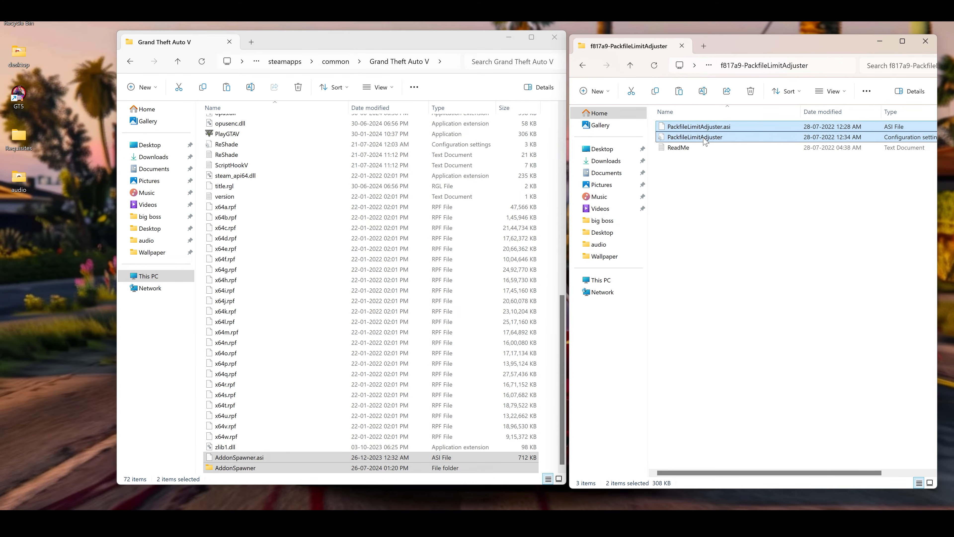
{"action": "right_click", "coordinate": [706, 139]}
{"action": "left_click", "coordinate": [736, 150]}
{"action": "right_click", "coordinate": [549, 266]}
{"action": "left_click", "coordinate": [561, 281]}
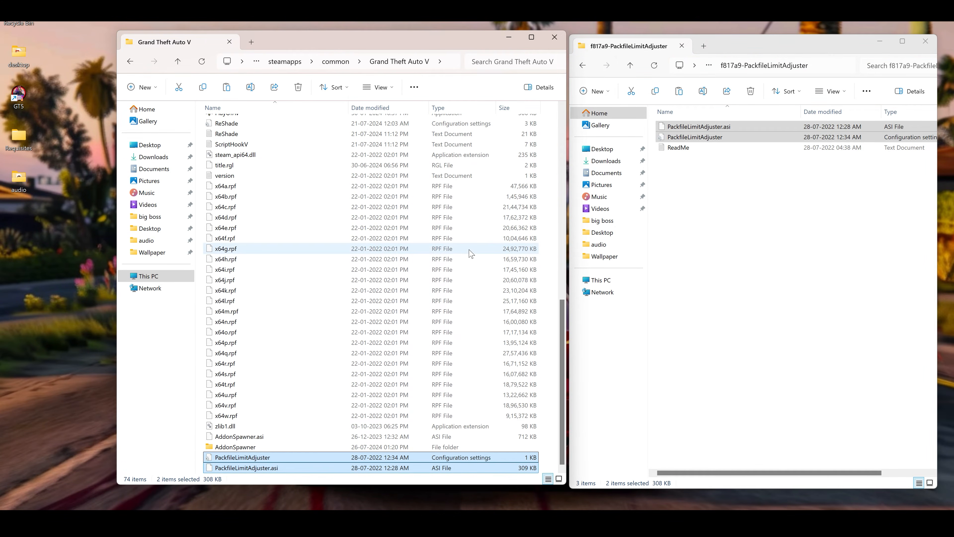
{"action": "left_click", "coordinate": [630, 65]}
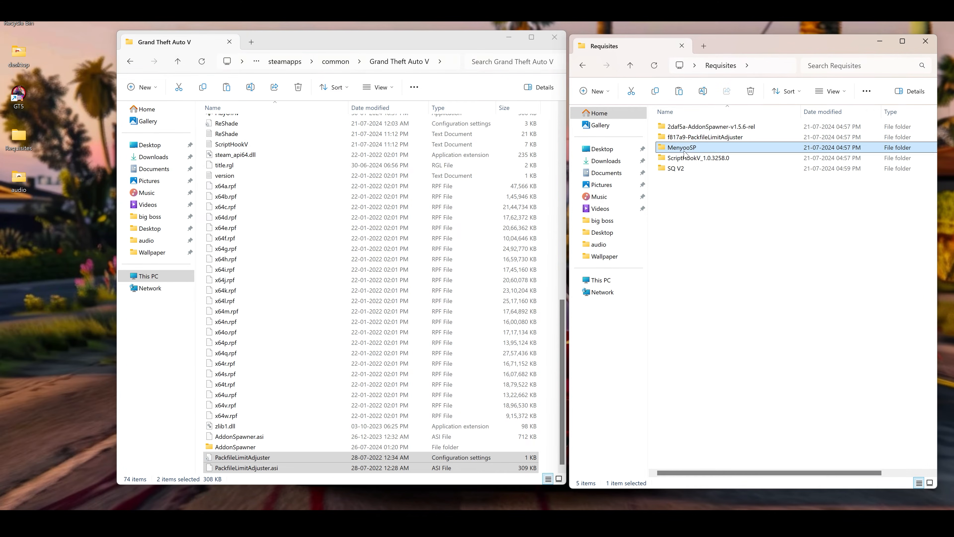
Copy the menyooStuff folder and Menyoo.asi from MenyooSP into the Grand Theft Auto V folder, then return to Requisites
{"action": "double_click", "coordinate": [688, 147]}
{"action": "left_click", "coordinate": [695, 128]}
{"action": "left_click", "coordinate": [690, 150], "text": "ctrl"}
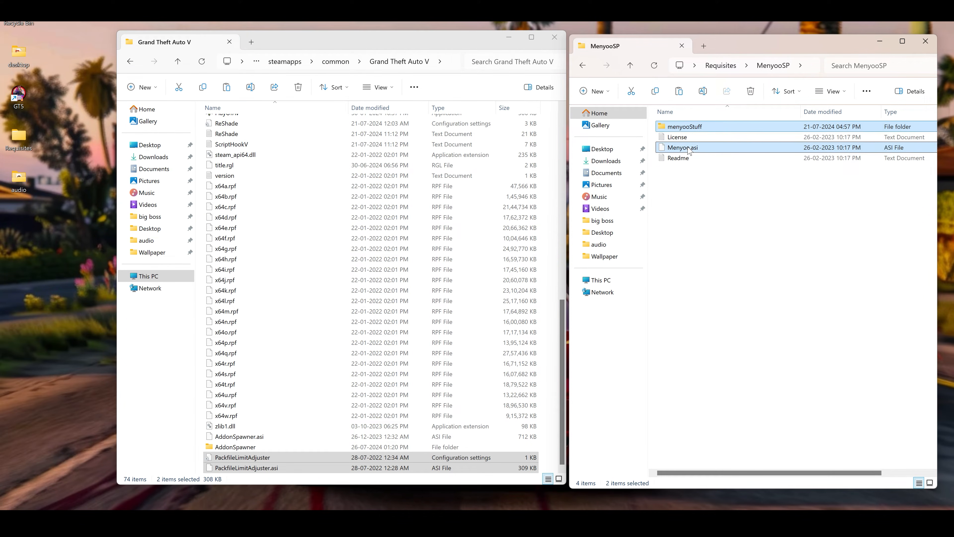
{"action": "right_click", "coordinate": [689, 149]}
{"action": "left_click", "coordinate": [718, 159]}
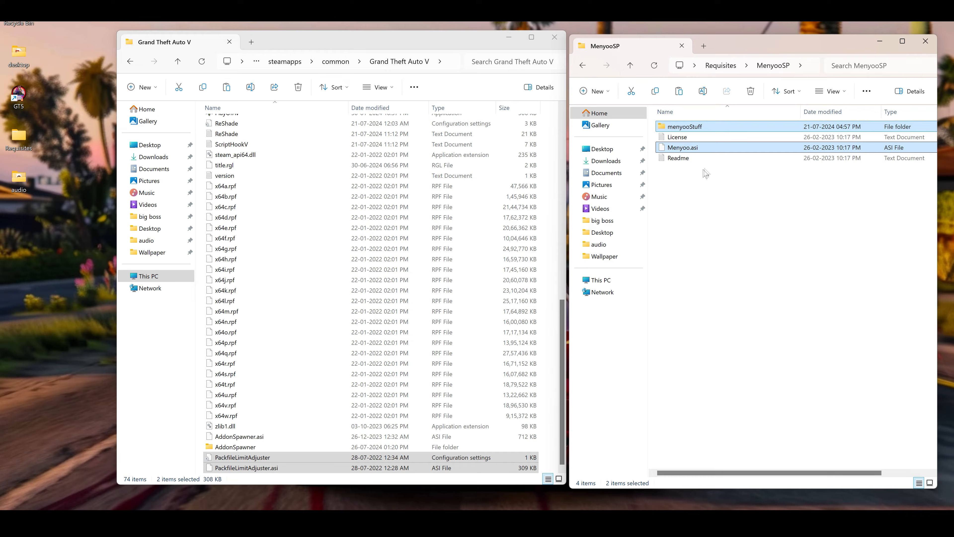
{"action": "right_click", "coordinate": [553, 292]}
{"action": "left_click", "coordinate": [555, 304]}
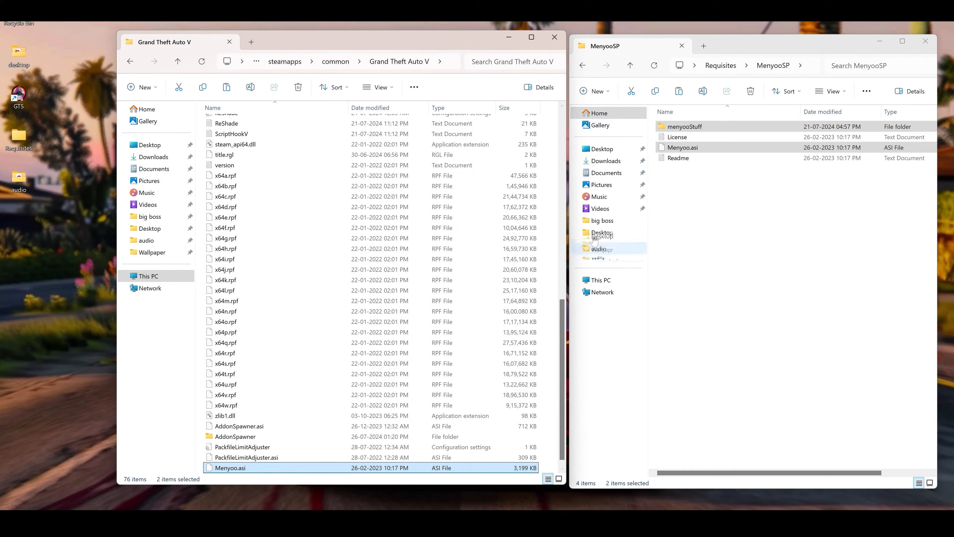
{"action": "left_click", "coordinate": [630, 66]}
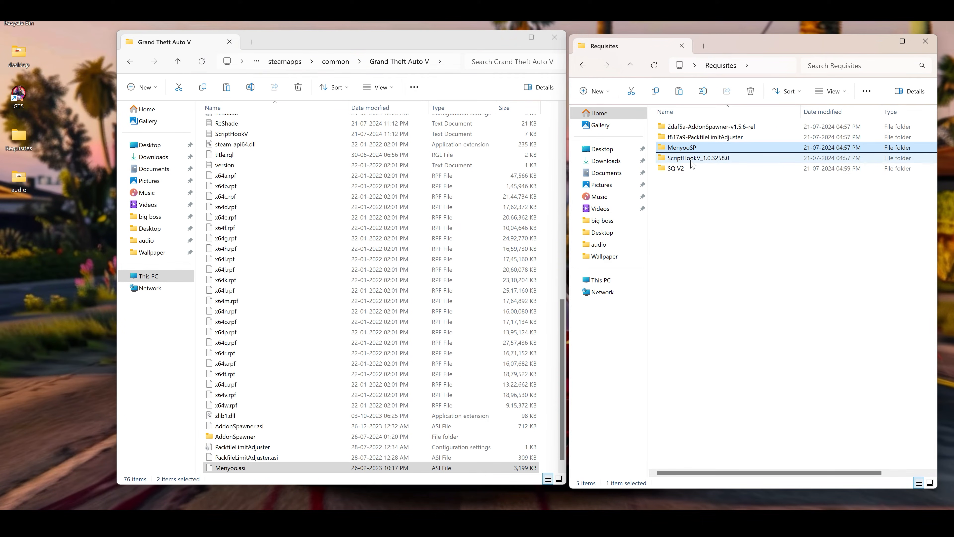
Copy dinput8.dll, NativeTrainer.asi and ScriptHookV.dll from the bin folder of ScriptHookV_1.0.3258.0 into the Grand Theft Auto V folder, then return to Requisites
{"action": "double_click", "coordinate": [693, 158]}
{"action": "double_click", "coordinate": [672, 127]}
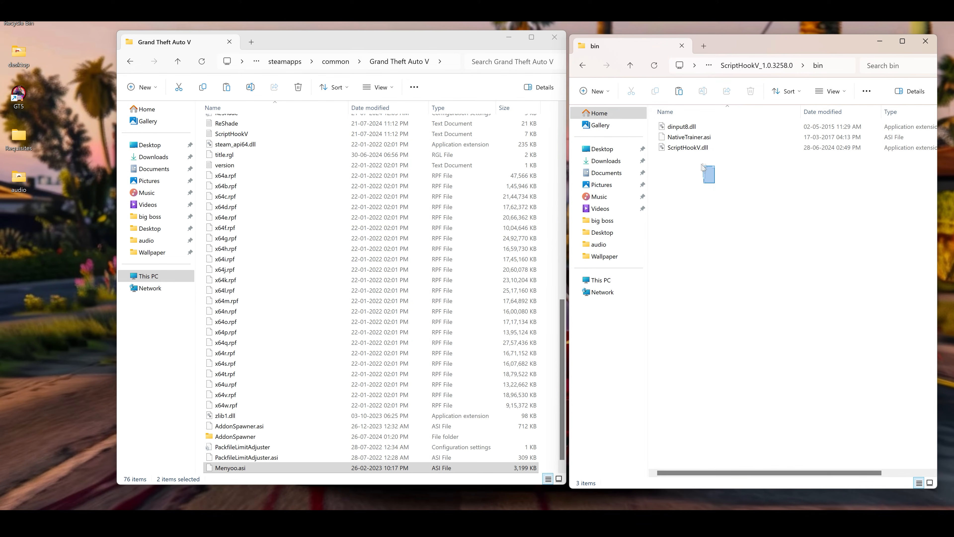
{"action": "left_click_drag", "start_coordinate": [703, 165], "coordinate": [678, 129]}
{"action": "right_click", "coordinate": [678, 140]}
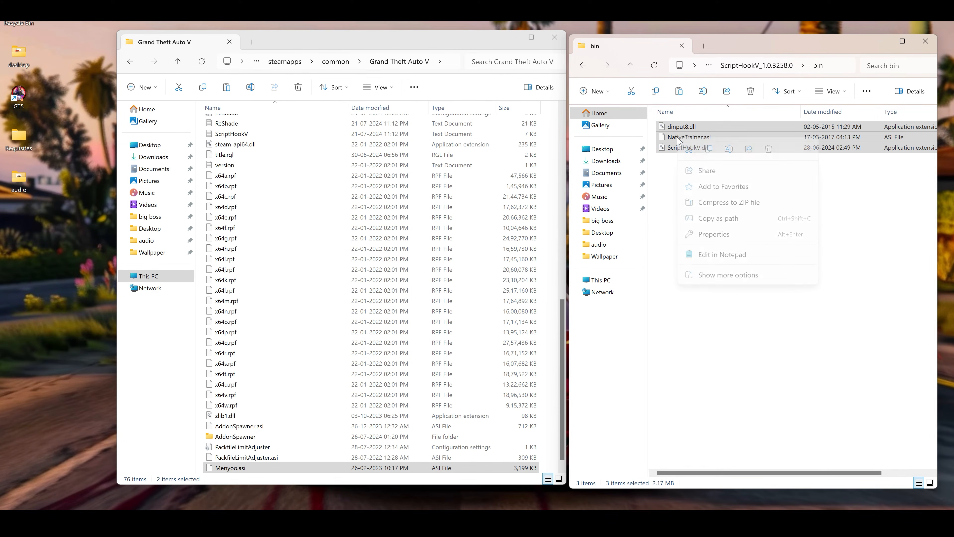
{"action": "left_click", "coordinate": [708, 151]}
{"action": "left_click", "coordinate": [630, 67]}
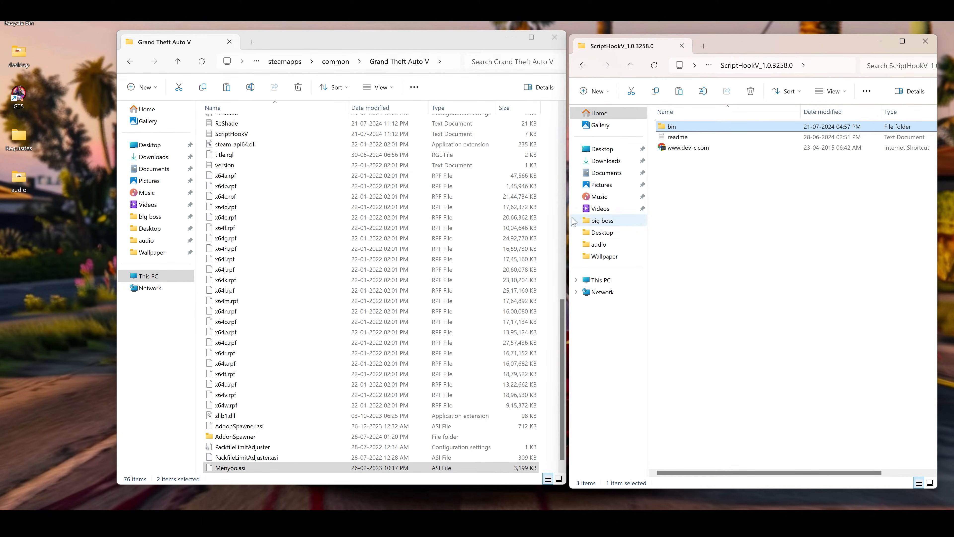
{"action": "right_click", "coordinate": [550, 242]}
{"action": "left_click", "coordinate": [561, 255]}
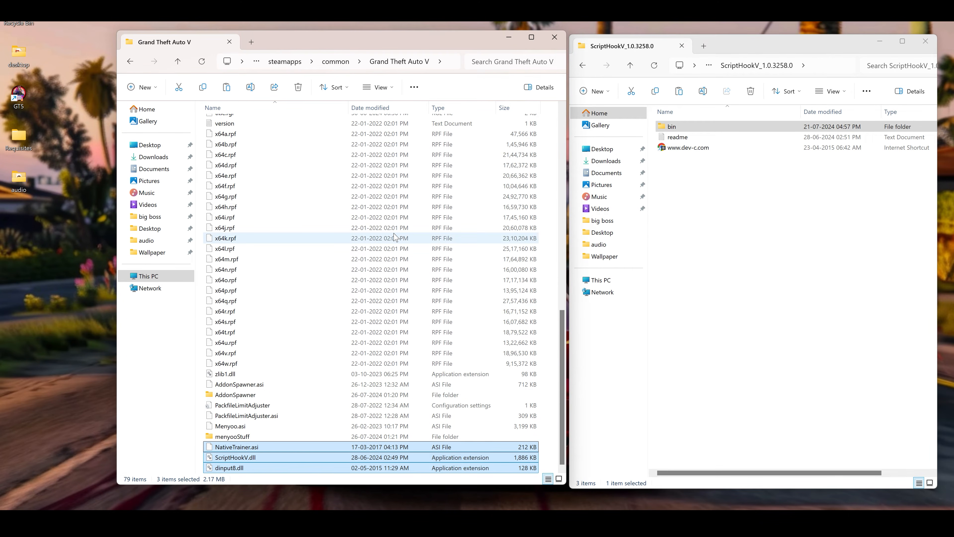
{"action": "scroll", "coordinate": [393, 158], "scroll_direction": "up", "scroll_amount": 15}
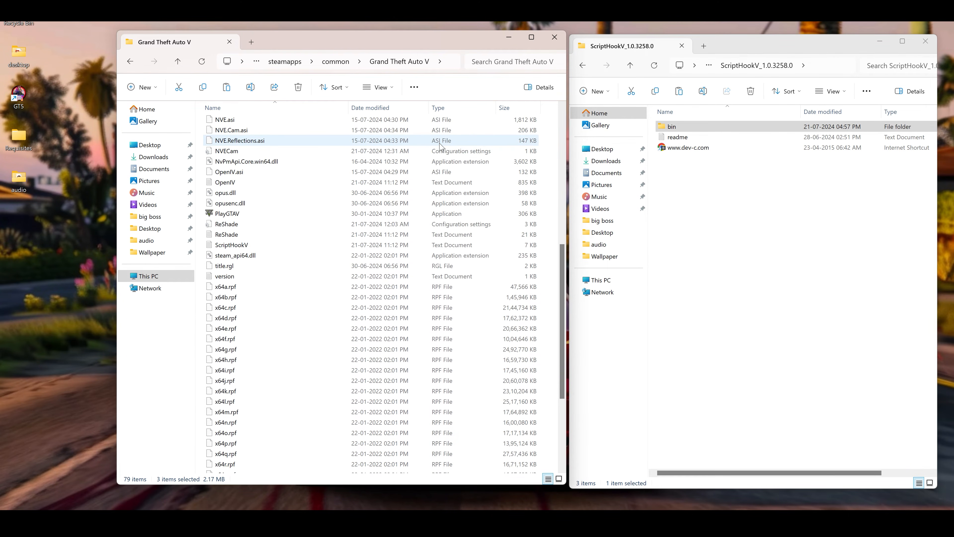
{"action": "left_click", "coordinate": [746, 198]}
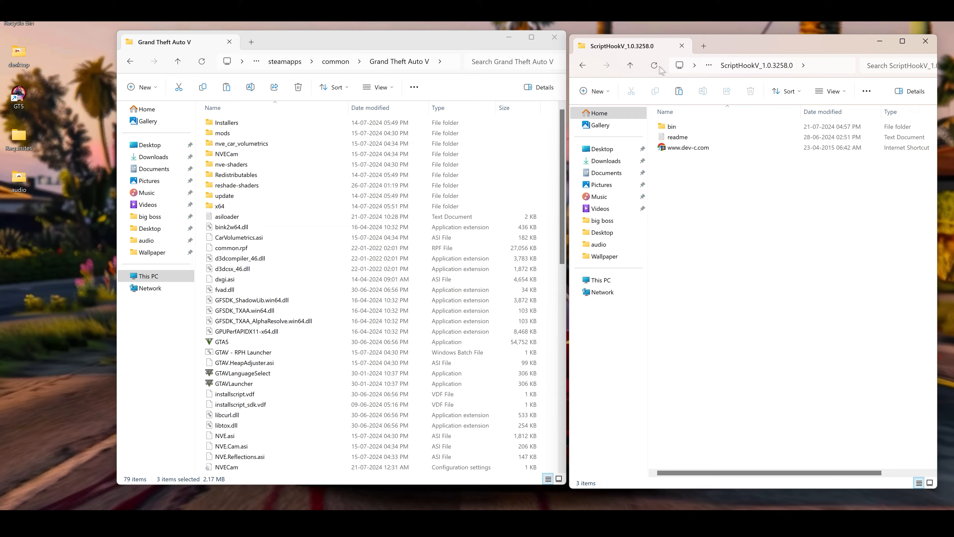
{"action": "left_click", "coordinate": [630, 66]}
{"action": "left_click", "coordinate": [747, 215]}
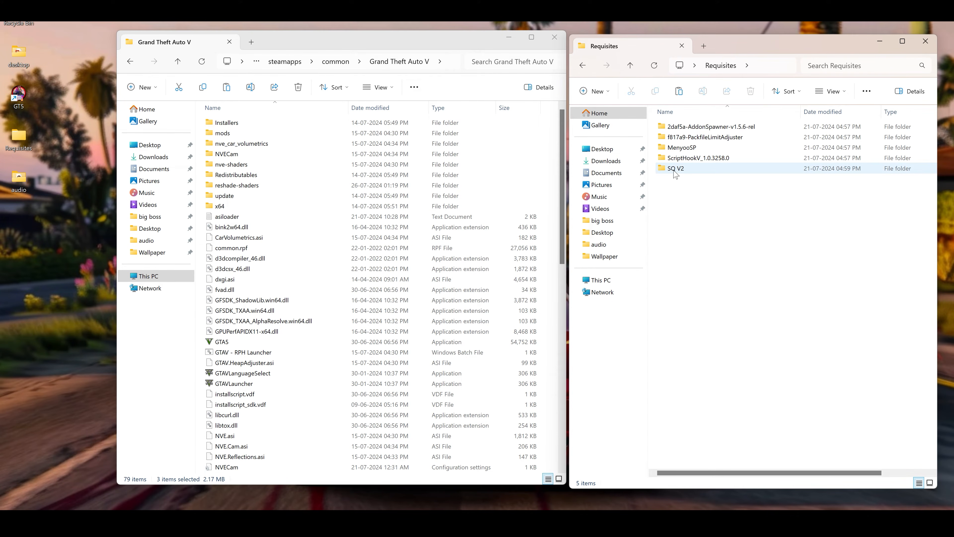
Copy the Preset folder from SQ V2's reshade-shaders folder into the game's reshade-shaders folder and check its contents
{"action": "double_click", "coordinate": [679, 169]}
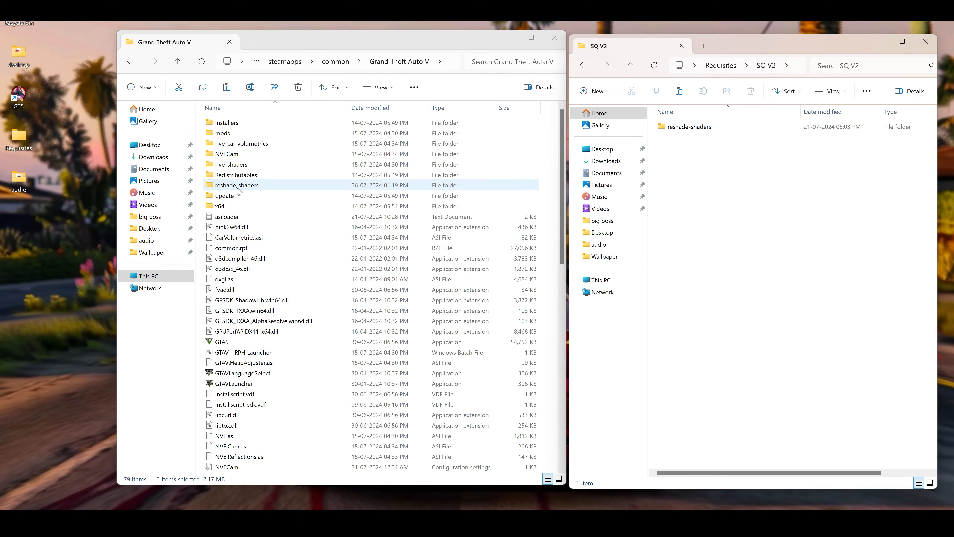
{"action": "double_click", "coordinate": [247, 186]}
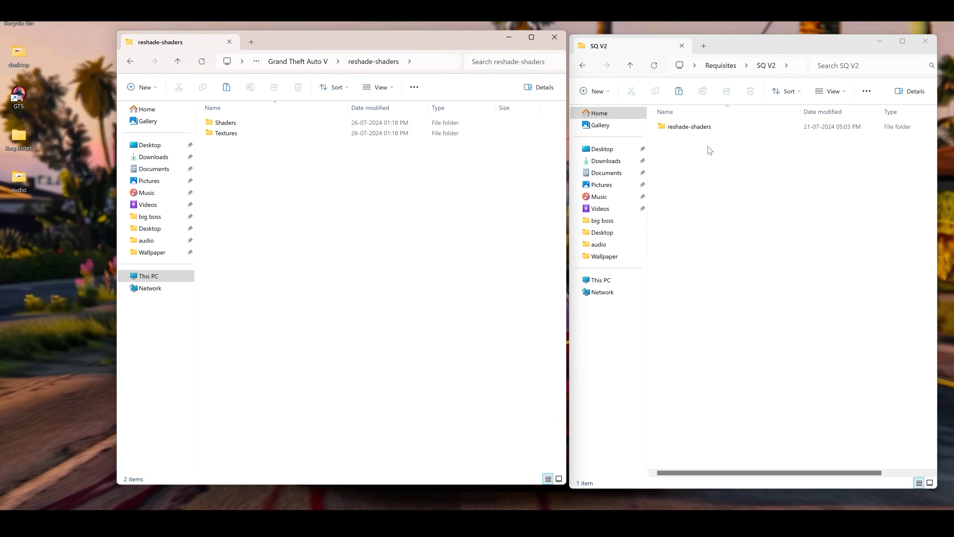
{"action": "double_click", "coordinate": [700, 128]}
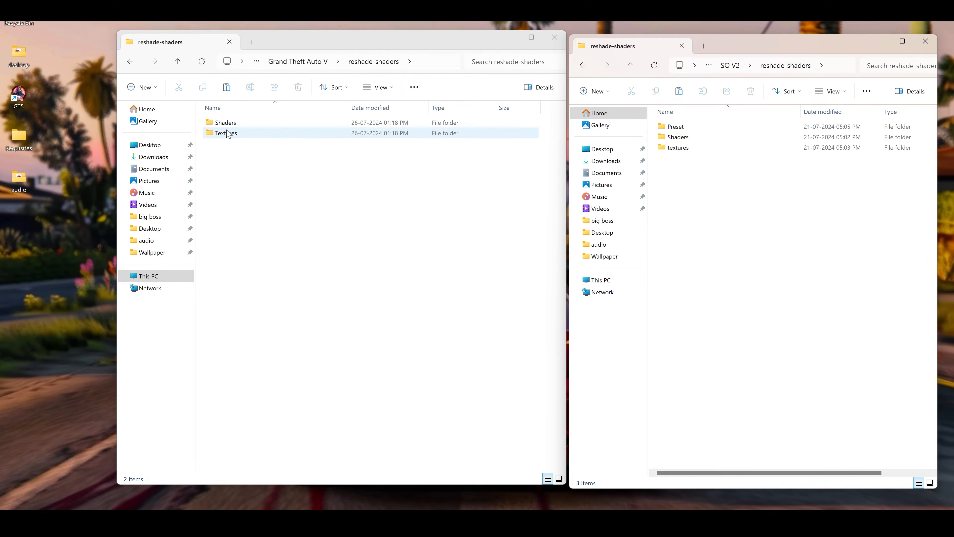
{"action": "left_click", "coordinate": [679, 128]}
{"action": "right_click", "coordinate": [680, 133]}
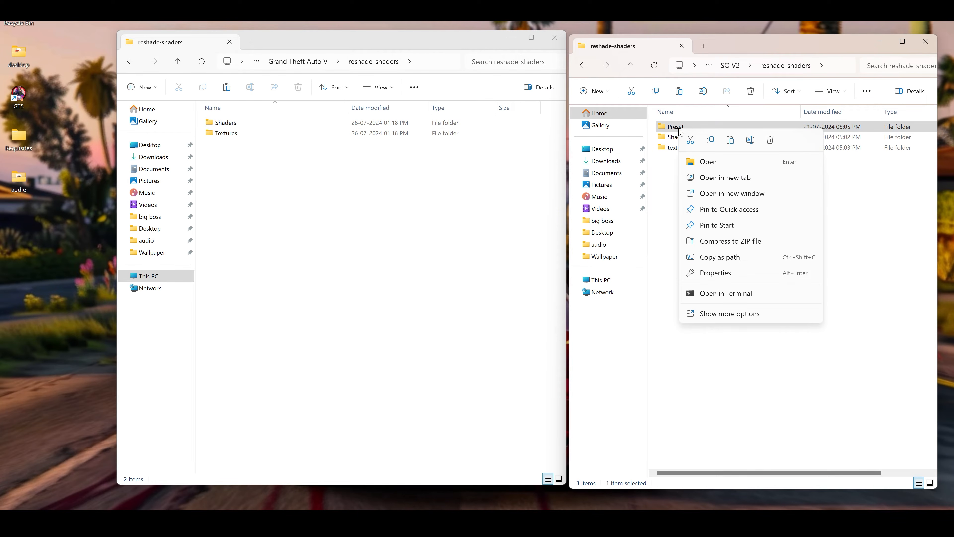
{"action": "left_click", "coordinate": [711, 144]}
{"action": "right_click", "coordinate": [283, 237]}
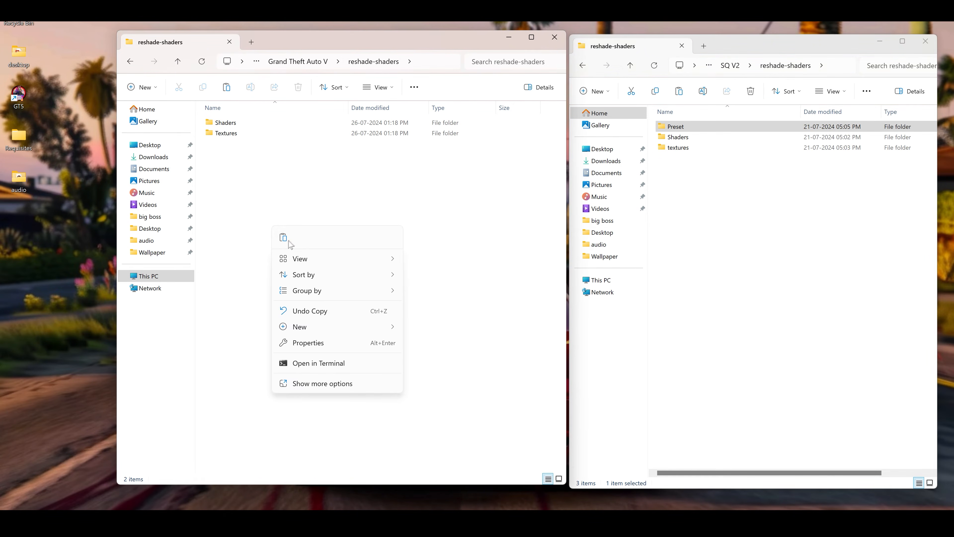
{"action": "left_click", "coordinate": [285, 240]}
{"action": "double_click", "coordinate": [225, 143]}
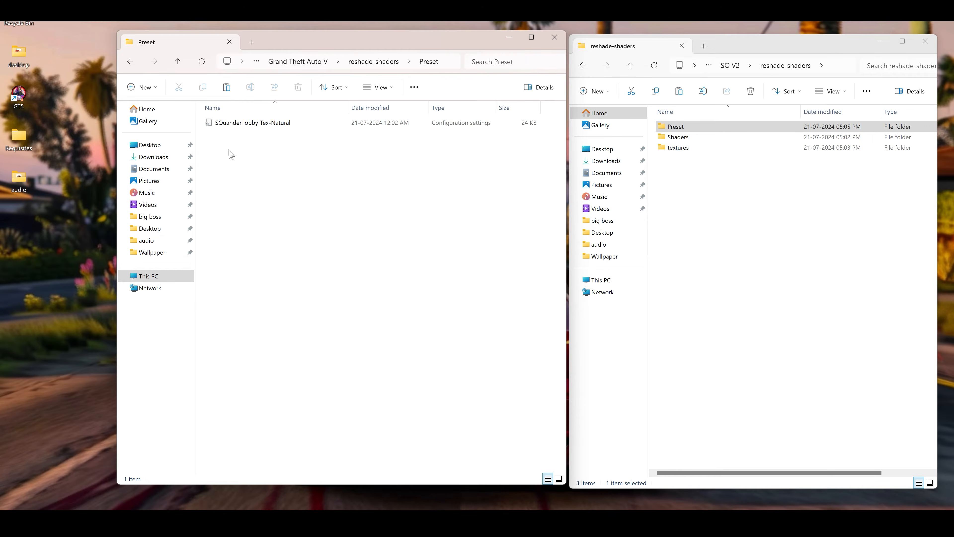
{"action": "left_click", "coordinate": [179, 62]}
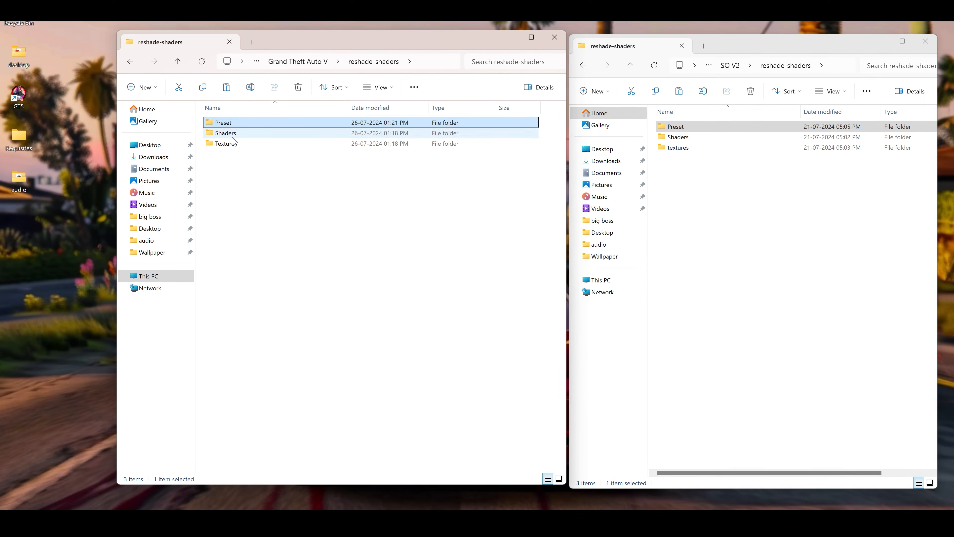
Copy SQ-new.fx from SQ V2's Shaders folder into the game's reshade-shaders Shaders folder and return to reshade-shaders
{"action": "double_click", "coordinate": [696, 137]}
{"action": "right_click", "coordinate": [681, 132]}
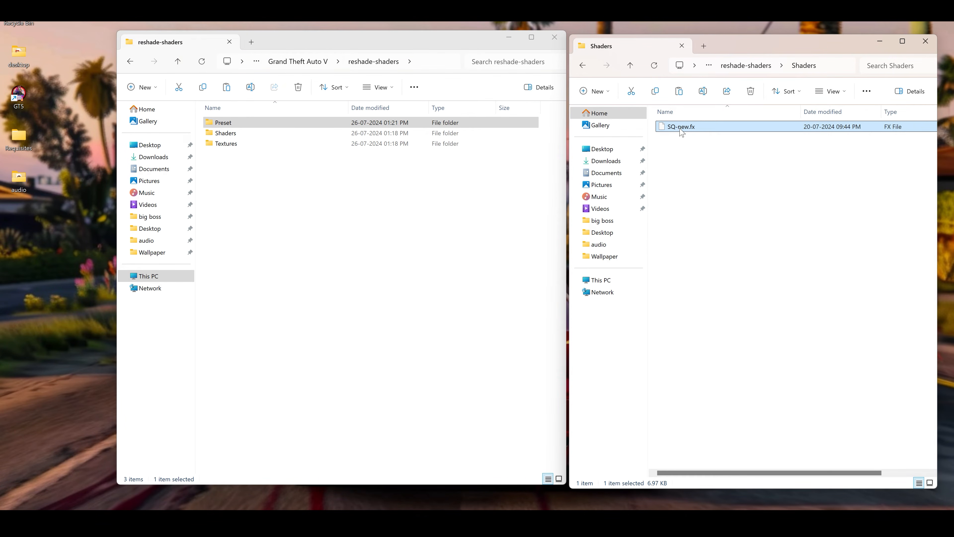
{"action": "left_click", "coordinate": [712, 141]}
{"action": "double_click", "coordinate": [232, 132]}
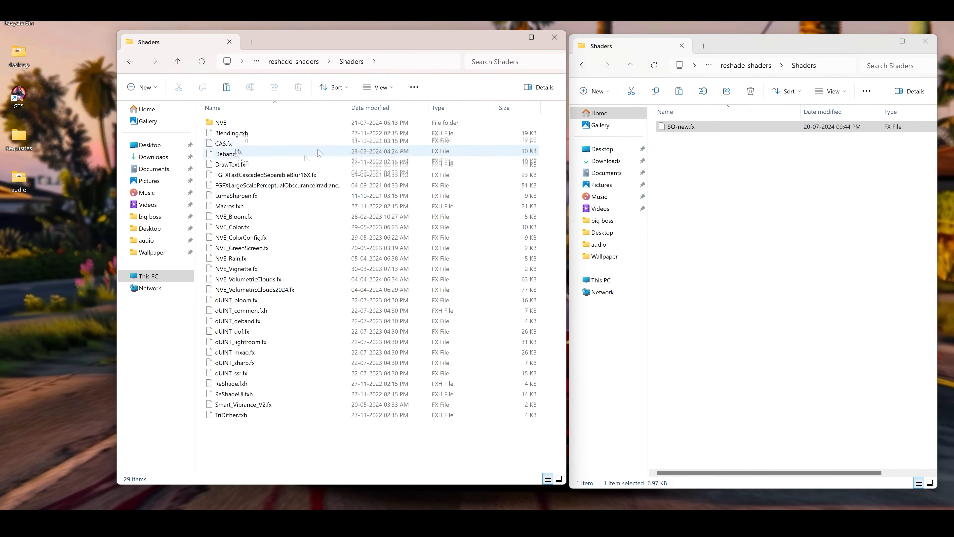
{"action": "right_click", "coordinate": [419, 462]}
{"action": "left_click", "coordinate": [428, 470]}
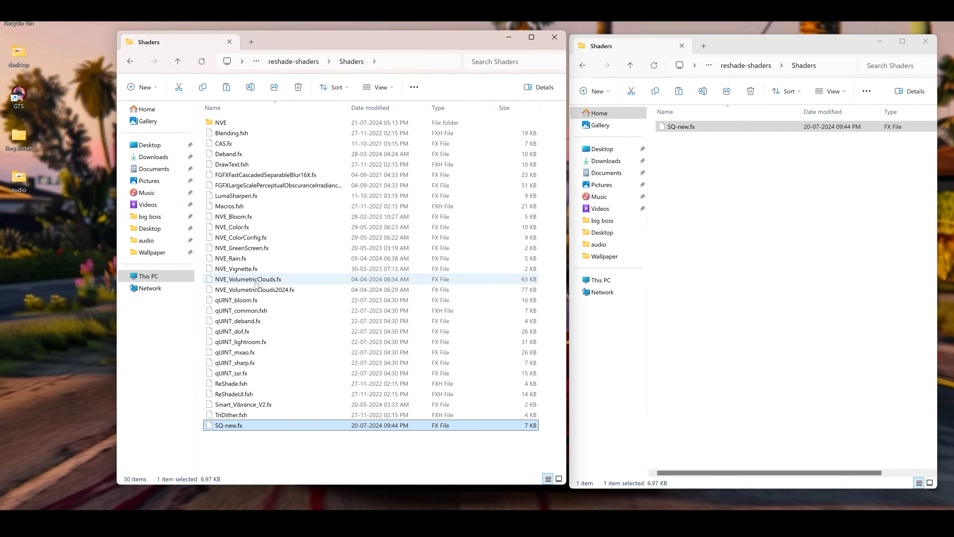
{"action": "left_click", "coordinate": [178, 61]}
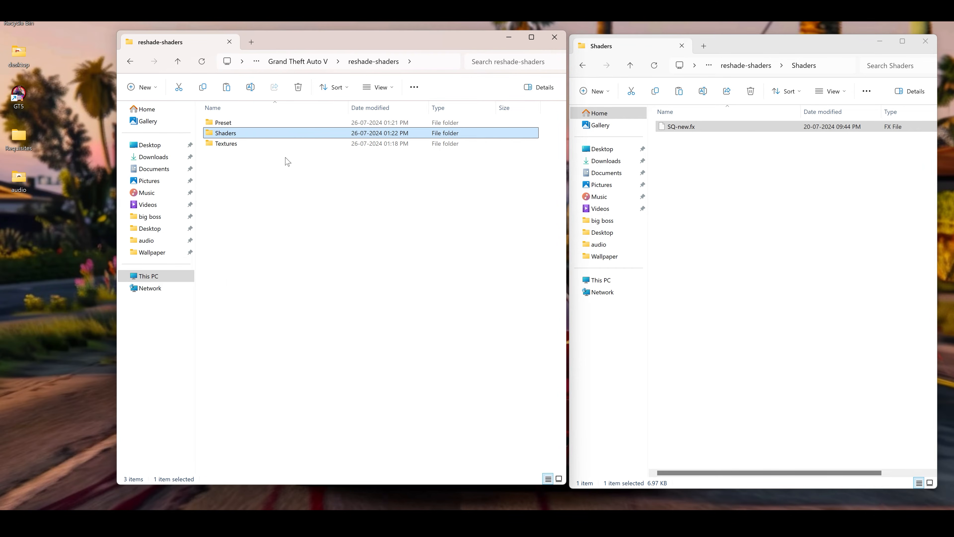
Copy the sq1 and sq2 images from SQ V2's textures folder into the game's reshade-shaders Textures folder
{"action": "left_click", "coordinate": [630, 65]}
{"action": "double_click", "coordinate": [690, 152]}
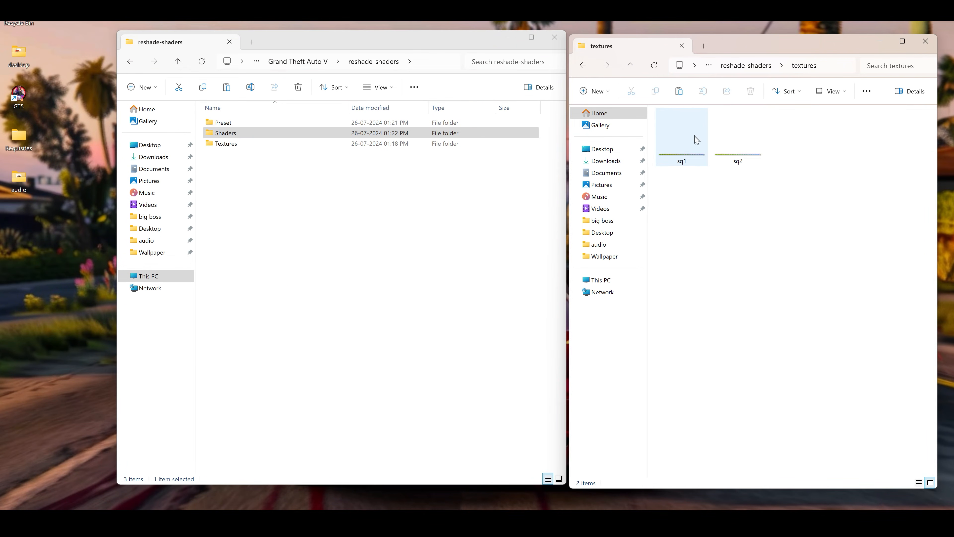
{"action": "left_click_drag", "start_coordinate": [786, 175], "coordinate": [675, 144]}
{"action": "right_click", "coordinate": [674, 144]}
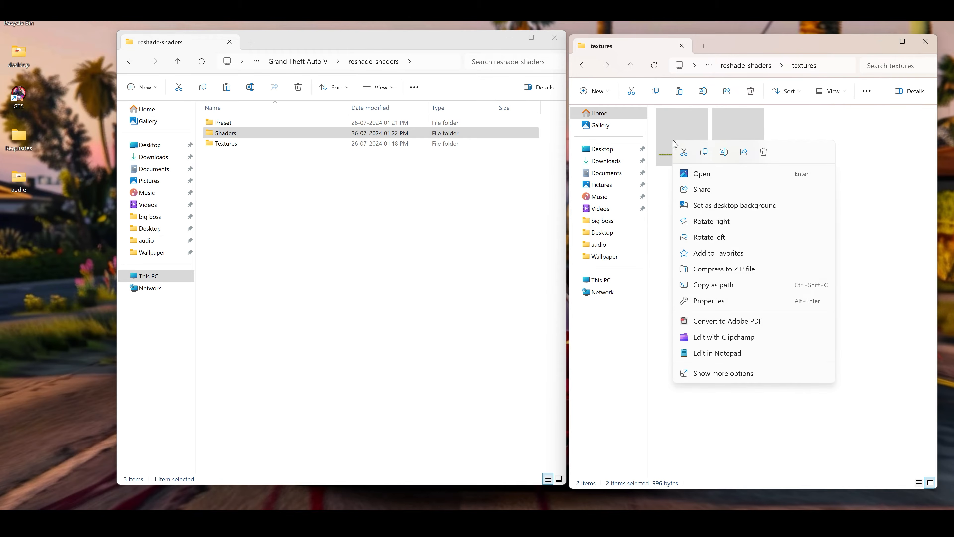
{"action": "left_click", "coordinate": [704, 151]}
{"action": "double_click", "coordinate": [225, 143]}
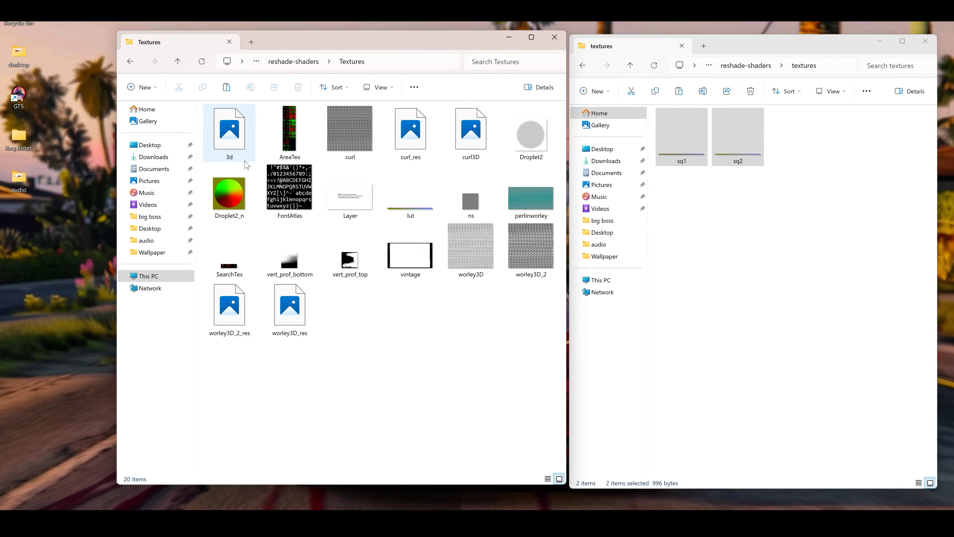
{"action": "right_click", "coordinate": [246, 163]}
{"action": "left_click", "coordinate": [257, 173]}
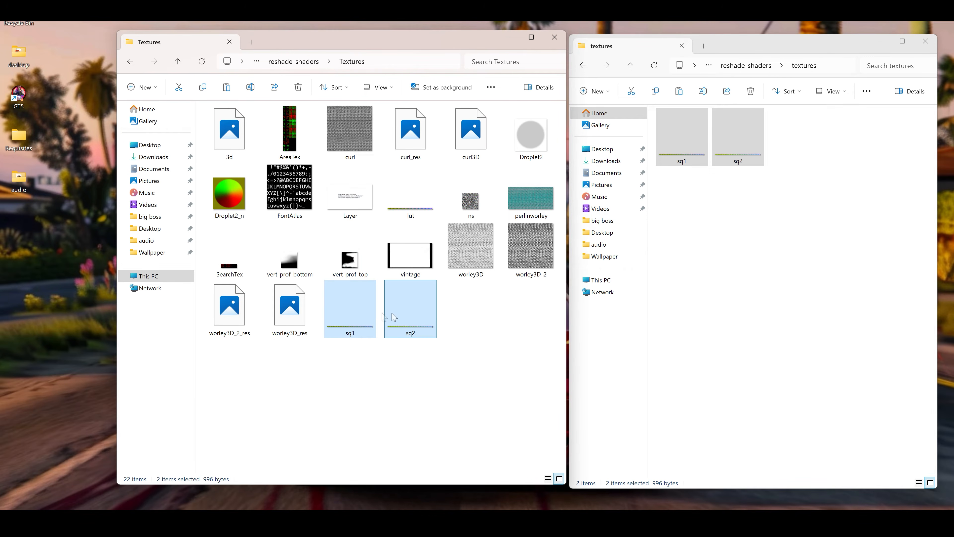
Return to the main Grand Theft Auto V folder and close the SQ V2 reshade-shaders window
{"action": "left_click", "coordinate": [186, 62]}
{"action": "left_click", "coordinate": [179, 62]}
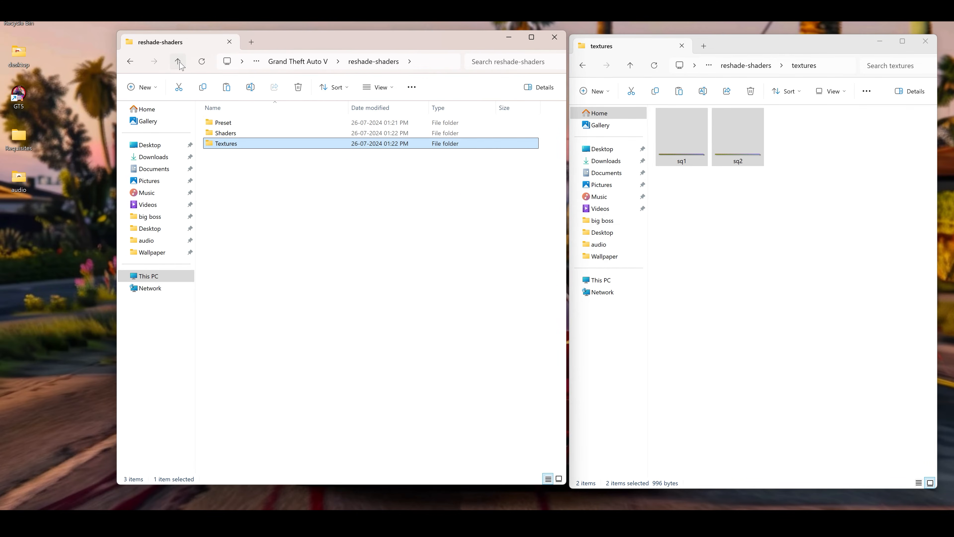
{"action": "left_click", "coordinate": [179, 62]}
{"action": "left_click", "coordinate": [630, 66]}
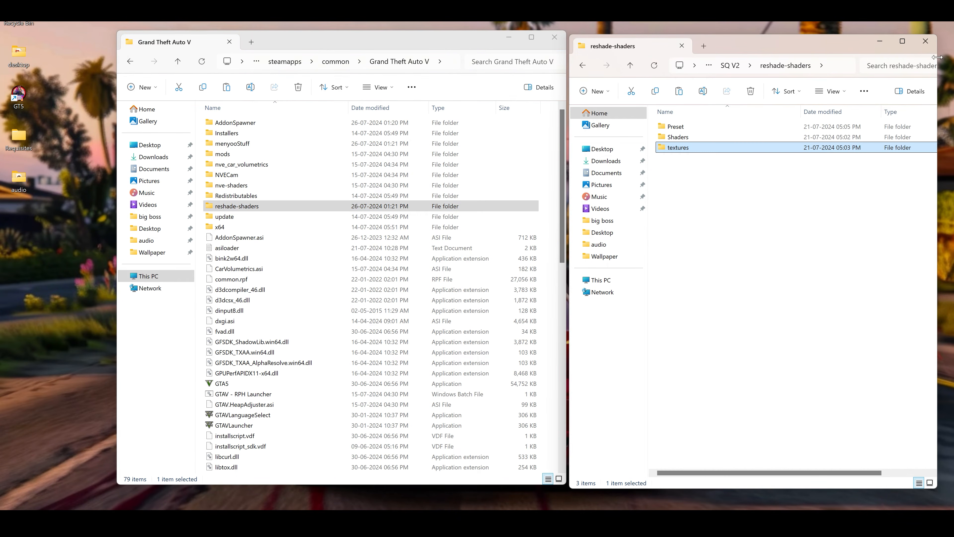
{"action": "left_click", "coordinate": [925, 41]}
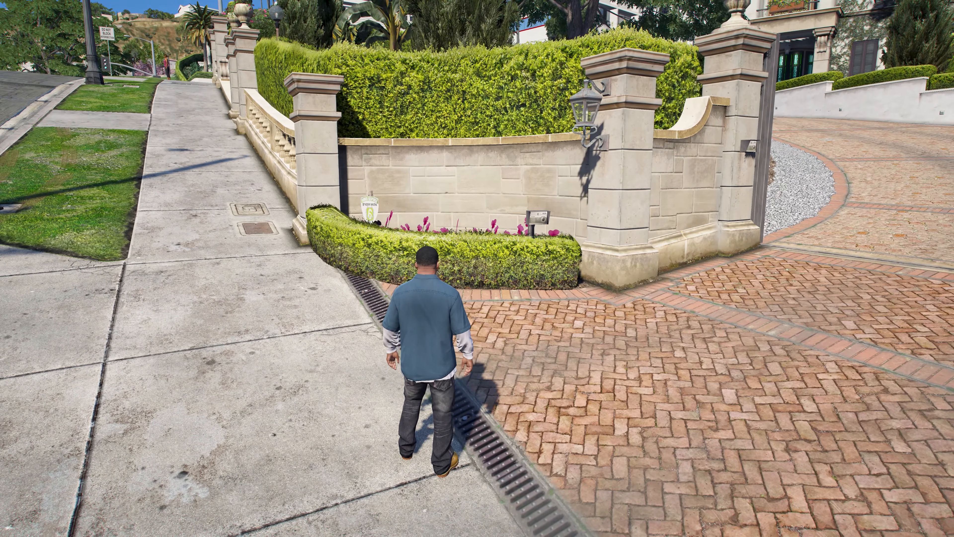
In GTA V, spawn the Dinka supragr21 from the Add-on spawner's Sports category and close the spawner menu
{"action": "key", "text": "F5"}
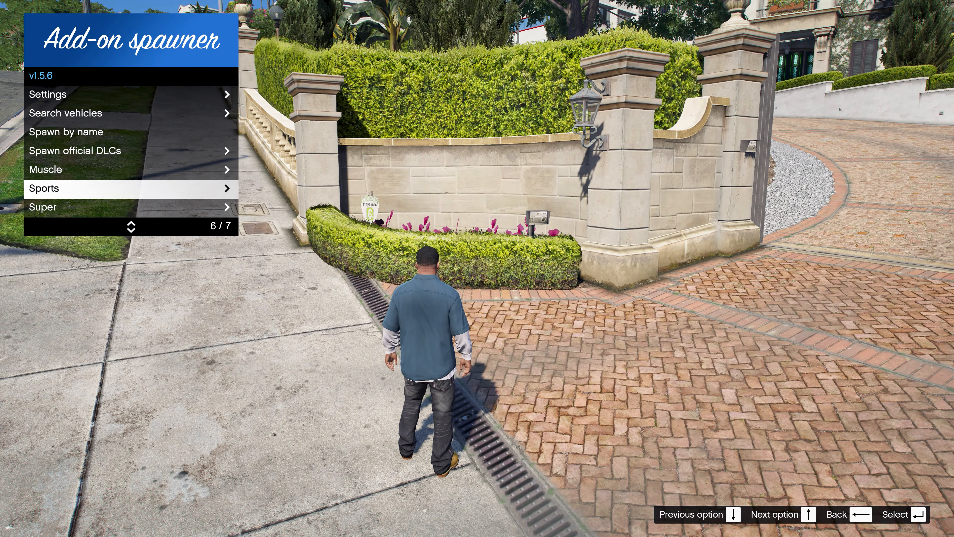
{"action": "key", "text": "Return"}
{"action": "key", "text": "Return"}
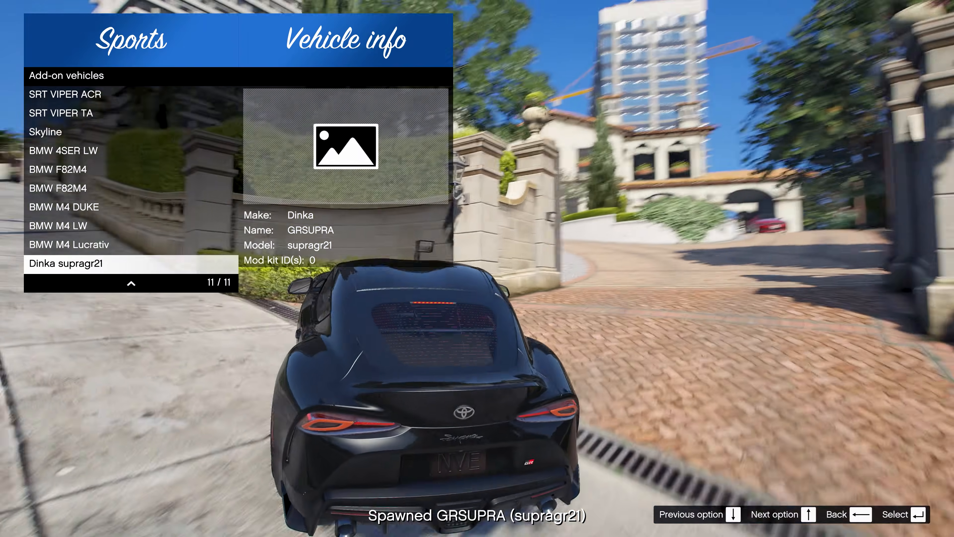
{"action": "key", "text": "BackSpace"}
{"action": "key", "text": "BackSpace"}
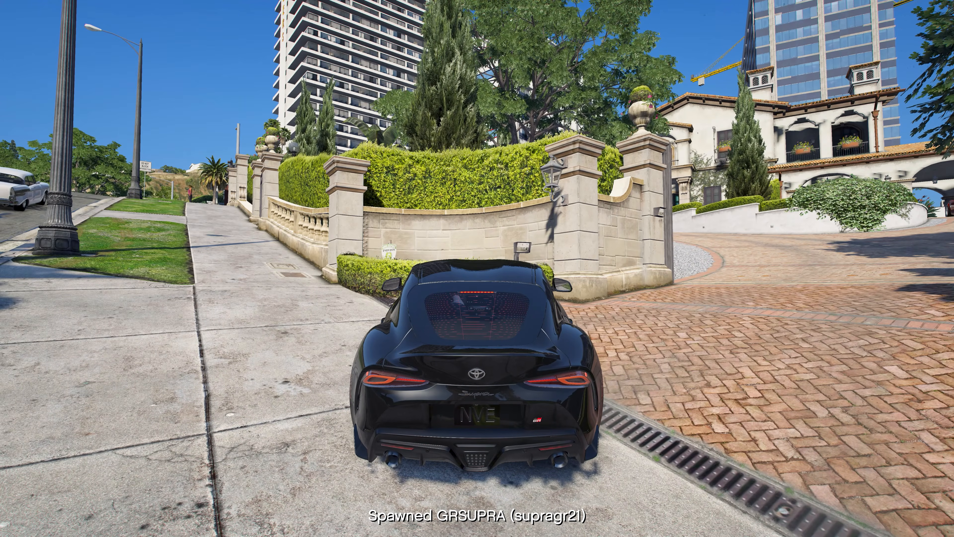
{"action": "key", "text": "s"}
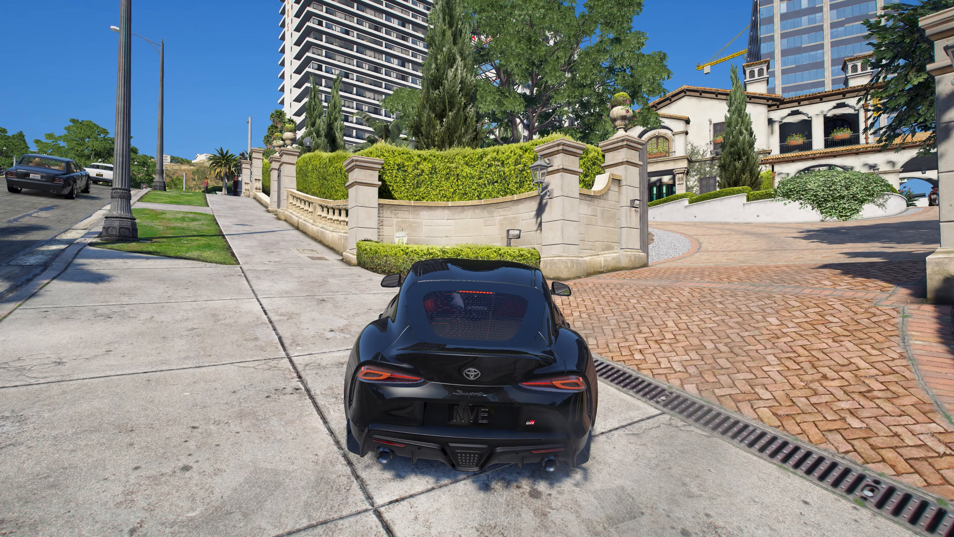
Open the ReShade overlay and disable the FGFX::LSPOIrr and Lightroom effects, keeping SQ-new.fx enabled
{"action": "key", "text": "Home"}
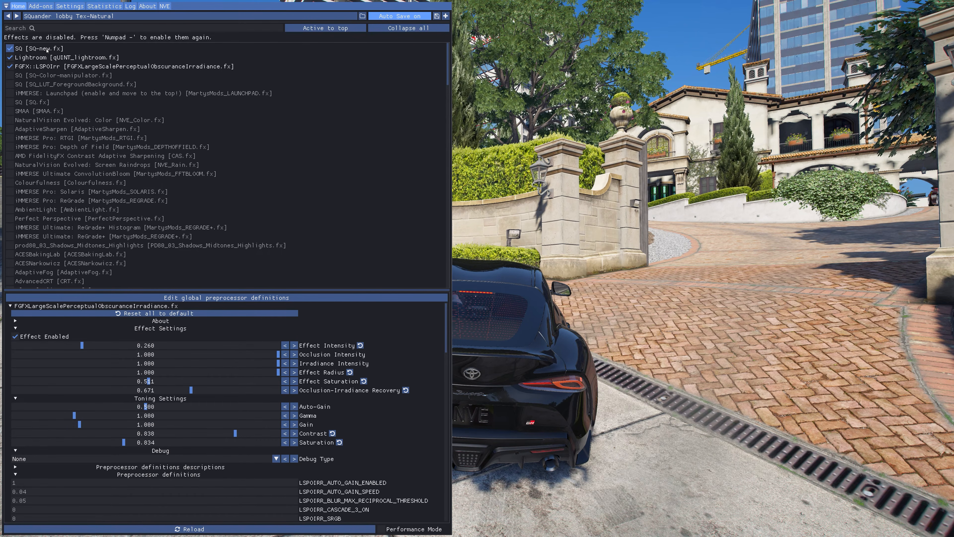
{"action": "left_click", "coordinate": [48, 67]}
{"action": "left_click", "coordinate": [47, 59]}
{"action": "left_click", "coordinate": [47, 50]}
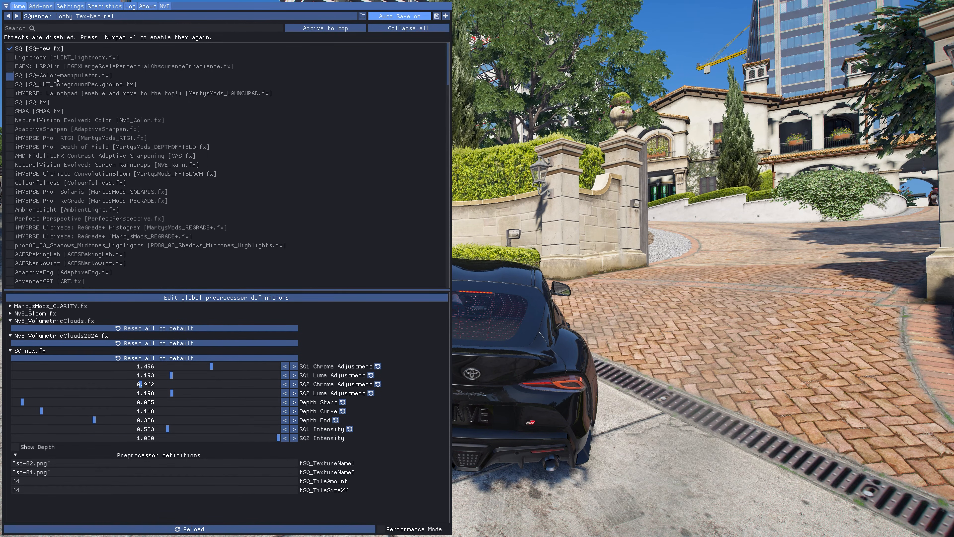
Enable the Lightroom effect, look through its palette settings, and enable FGFX::LSPOIrr as well
{"action": "left_click", "coordinate": [60, 60]}
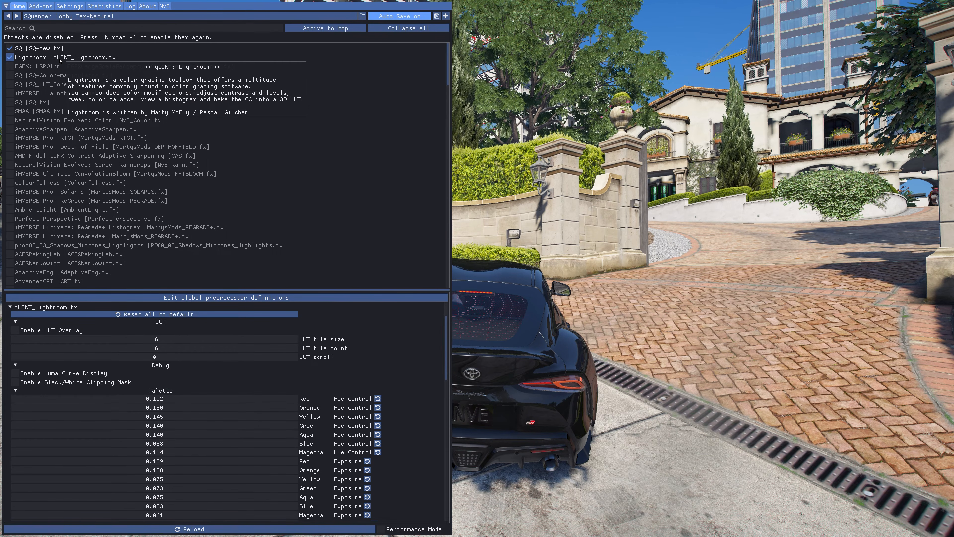
{"action": "scroll", "coordinate": [383, 372], "scroll_direction": "down", "scroll_amount": 2}
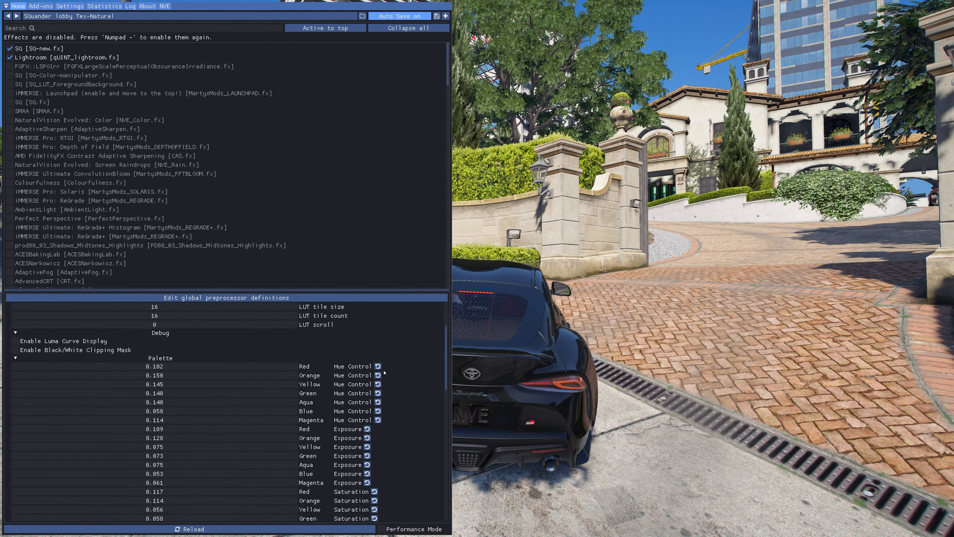
{"action": "scroll", "coordinate": [389, 378], "scroll_direction": "down", "scroll_amount": 1}
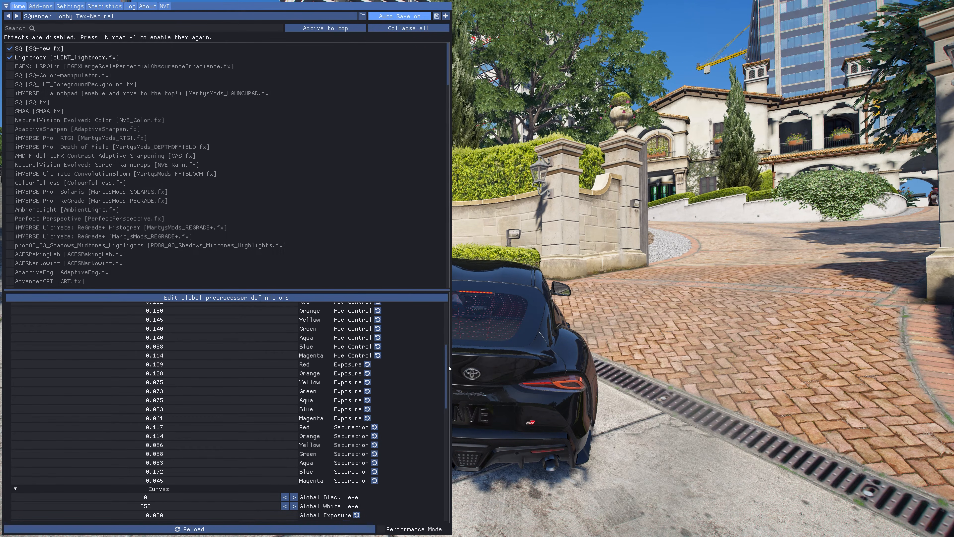
{"action": "left_click_drag", "start_coordinate": [447, 376], "coordinate": [447, 371]}
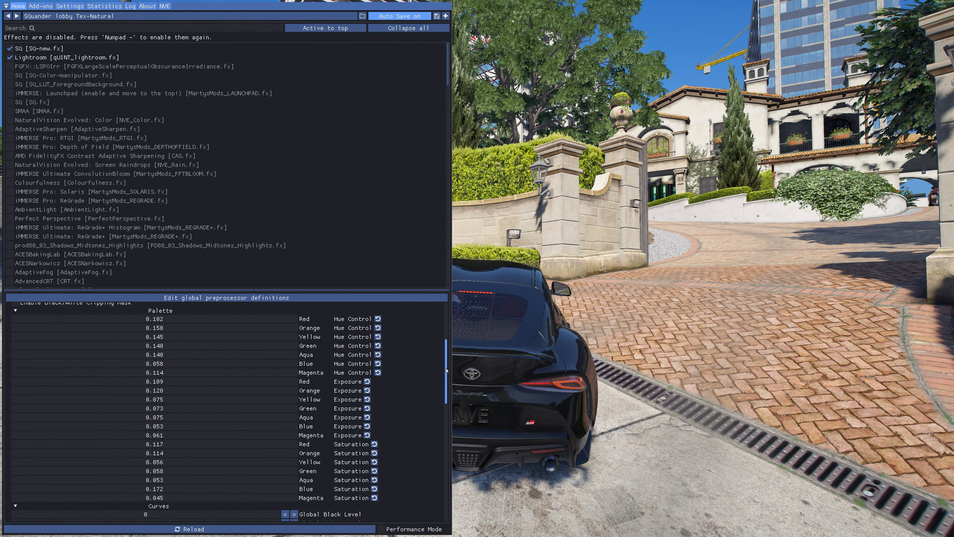
{"action": "mouse_move", "coordinate": [447, 370]}
{"action": "left_mouse_down"}
{"action": "mouse_move", "coordinate": [445, 414]}
{"action": "mouse_move", "coordinate": [450, 371]}
{"action": "left_mouse_up"}
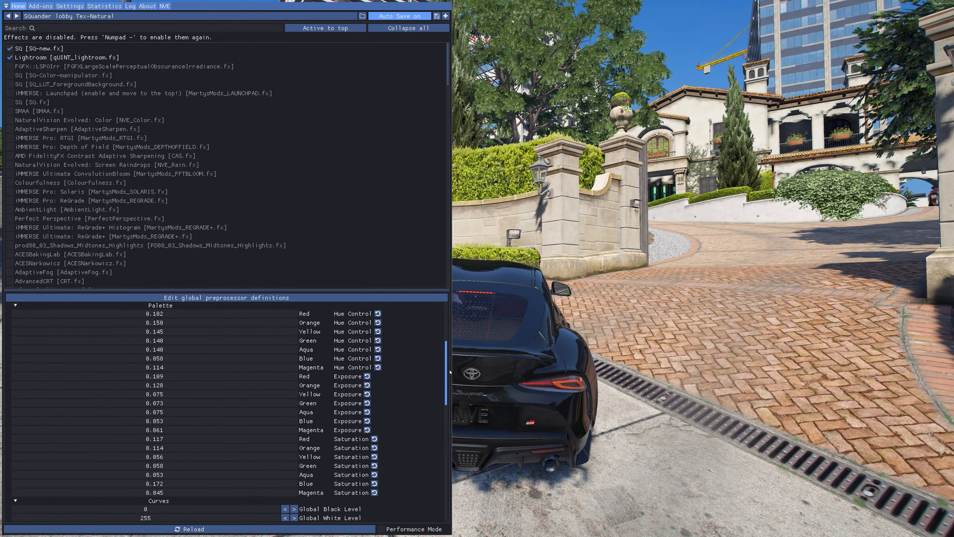
{"action": "left_click", "coordinate": [40, 67]}
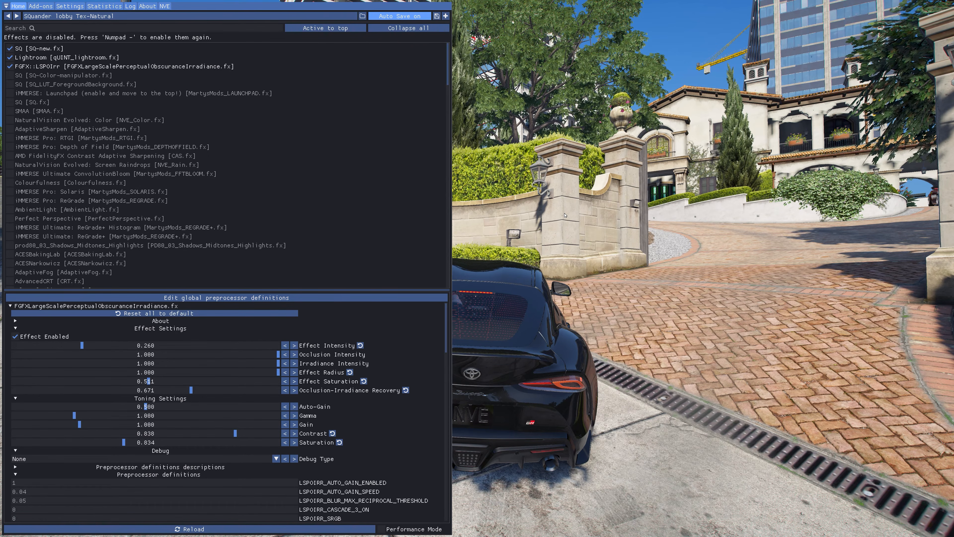
Turn on the ReShade effects with the overlay closed and drive the car out onto the road
{"action": "key", "text": "KP_Subtract"}
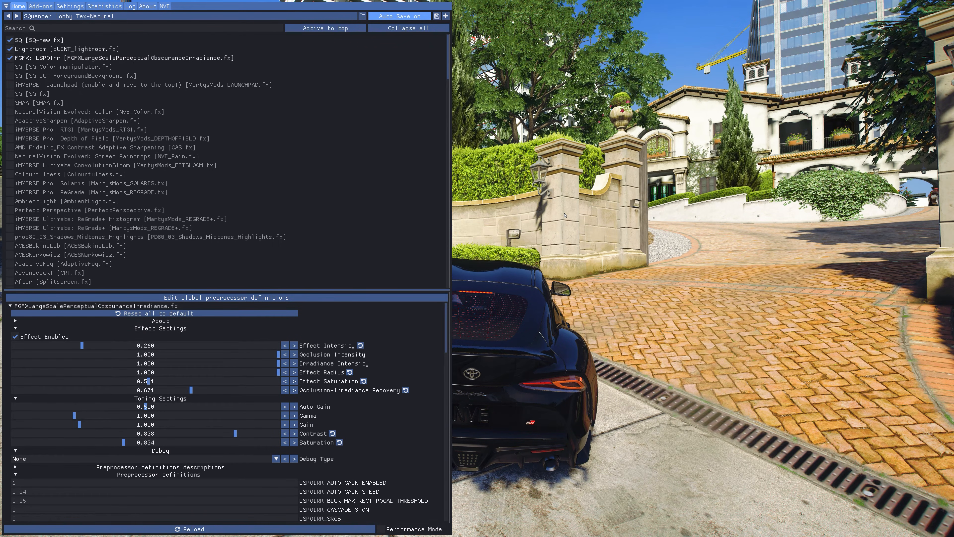
{"action": "key", "text": "Home"}
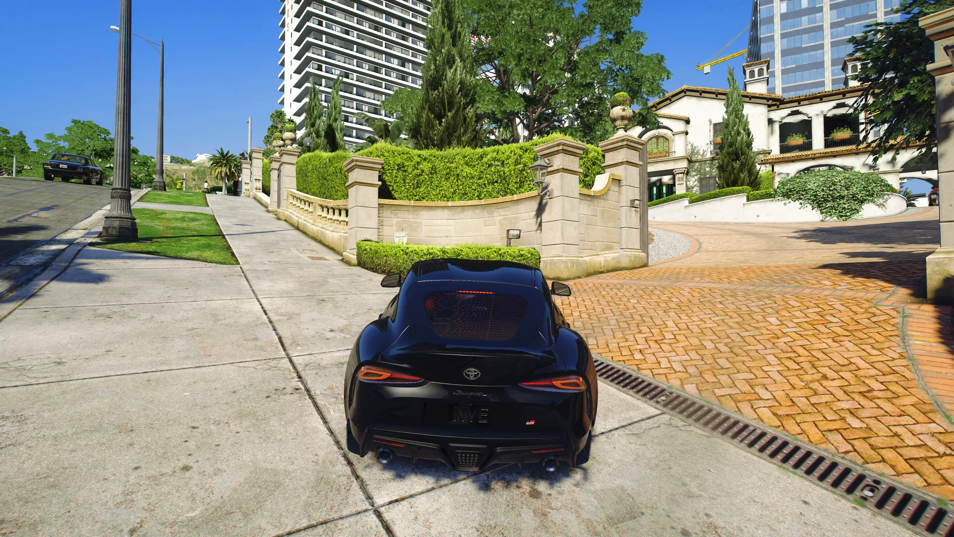
{"action": "key", "text": "s"}
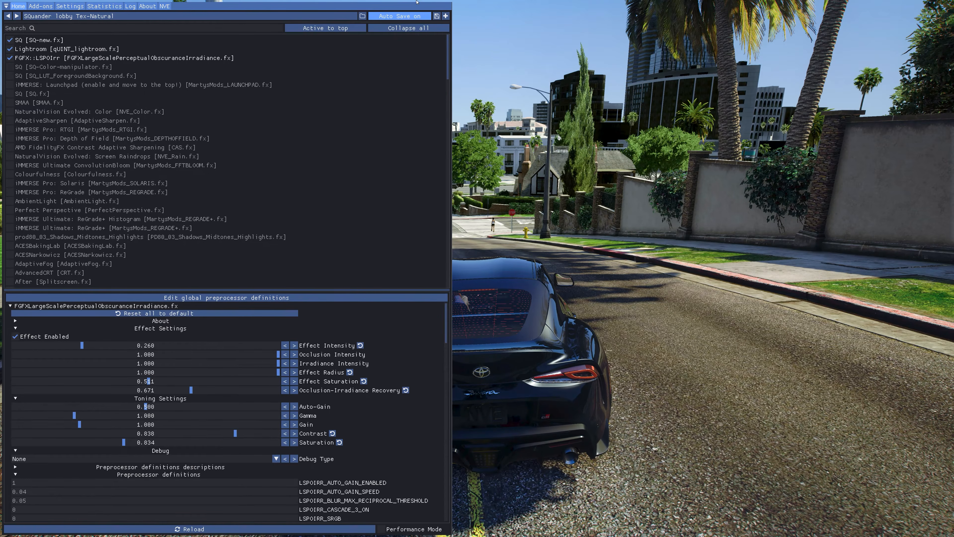
Using SQ-new.fx's depth preview, set Depth End to 0.330, SQ2 Intensity to 0.967 and Depth Curve to about 1.78, then hide the preview
{"action": "left_click", "coordinate": [17, 42]}
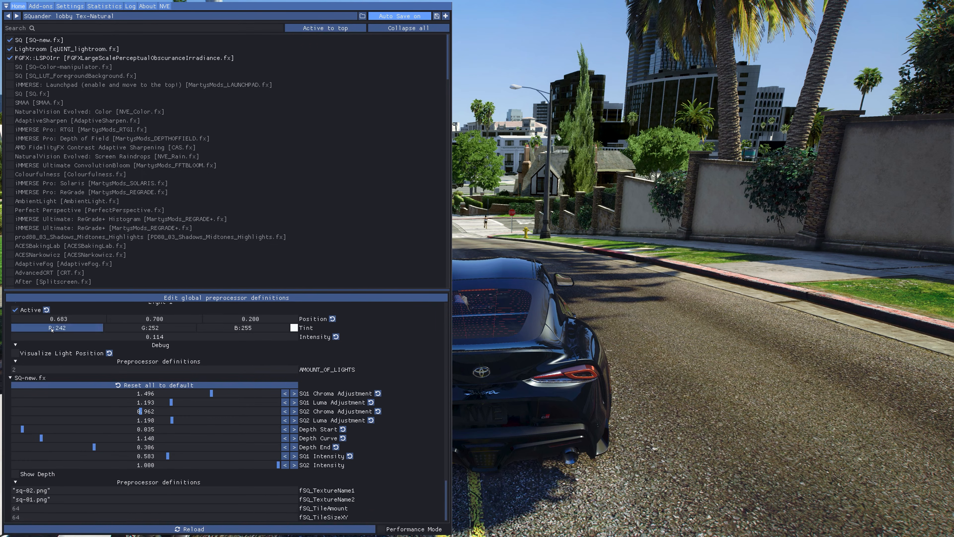
{"action": "left_click", "coordinate": [35, 474]}
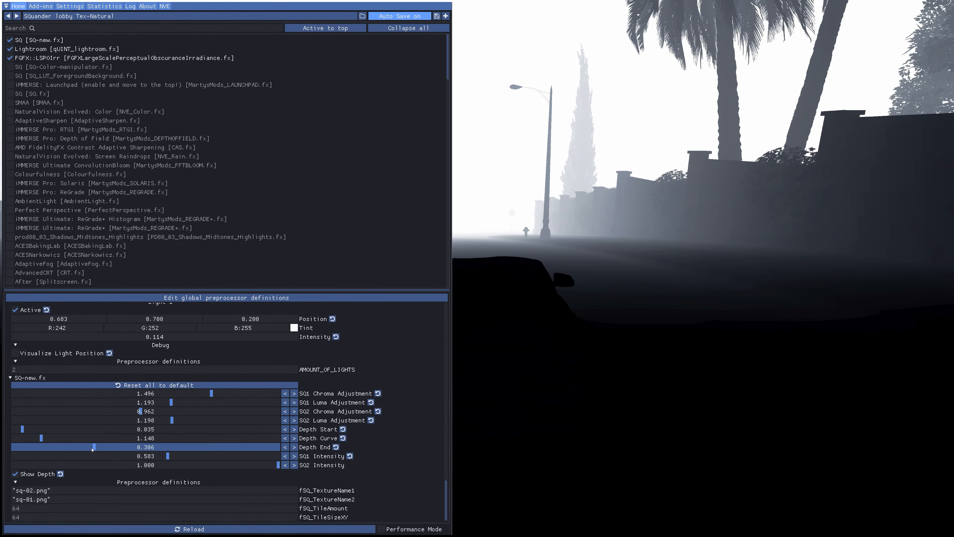
{"action": "left_click_drag", "start_coordinate": [93, 450], "coordinate": [99, 450]}
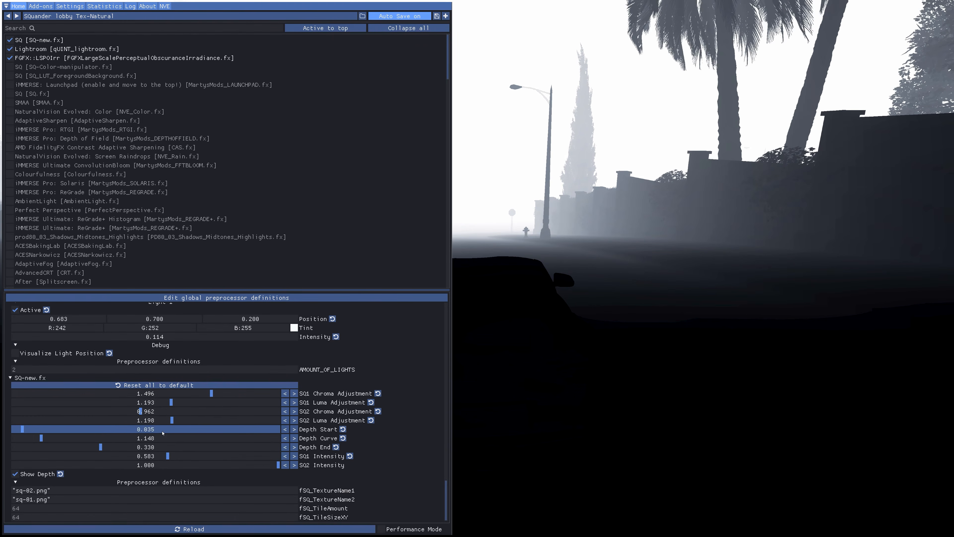
{"action": "left_click_drag", "start_coordinate": [280, 466], "coordinate": [272, 469]}
{"action": "mouse_move", "coordinate": [47, 438]}
{"action": "left_mouse_down"}
{"action": "mouse_move", "coordinate": [70, 441]}
{"action": "mouse_move", "coordinate": [60, 440]}
{"action": "left_mouse_up"}
{"action": "left_click", "coordinate": [35, 474]}
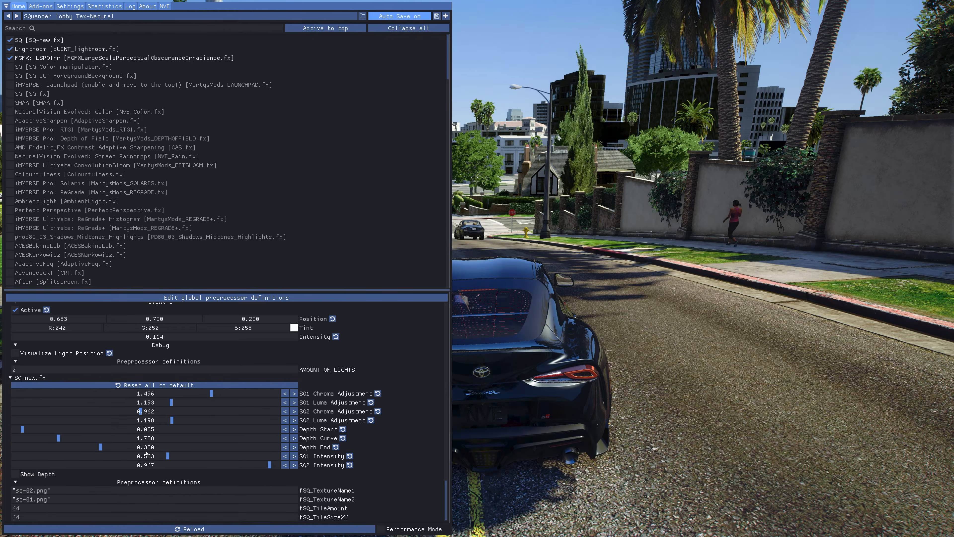
Set SQ2 Intensity to 0.978 and SQ1 Intensity to 0.484 for SQ-new.fx
{"action": "left_click", "coordinate": [269, 466]}
{"action": "mouse_move", "coordinate": [269, 465]}
{"action": "left_mouse_down"}
{"action": "mouse_move", "coordinate": [259, 468]}
{"action": "mouse_move", "coordinate": [273, 466]}
{"action": "left_mouse_up"}
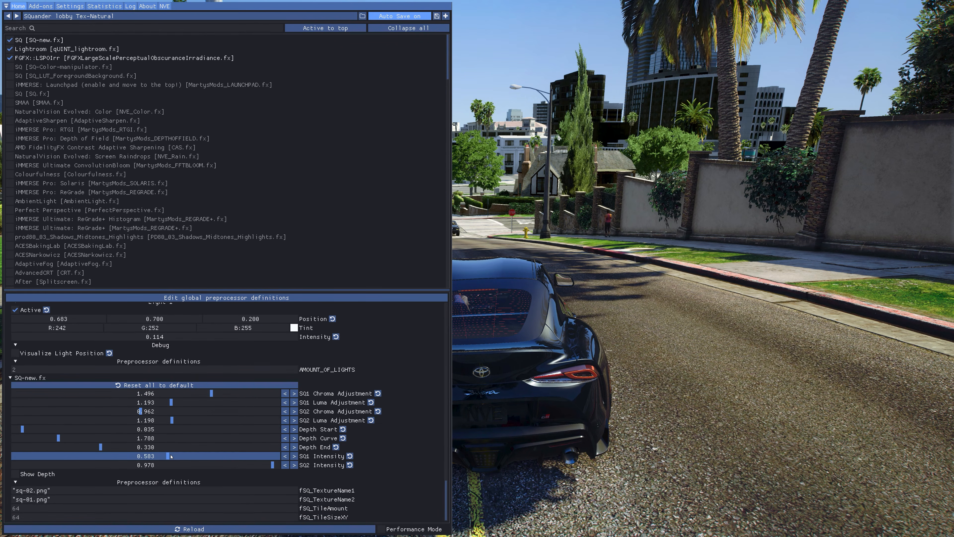
{"action": "left_click", "coordinate": [168, 457]}
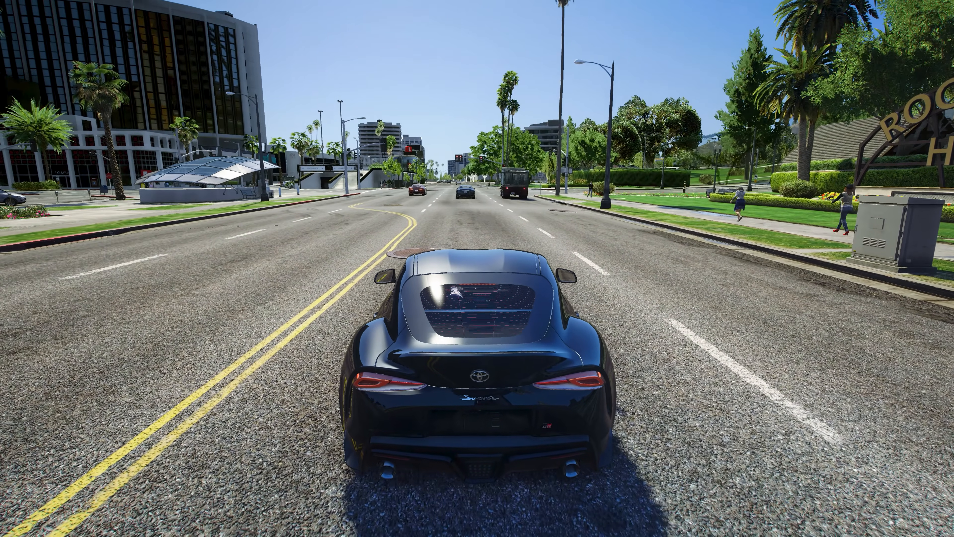
Compare the street scene with the ReShade effects off and on, both with the overlay open and closed, leaving the effects enabled
{"action": "key", "text": "Home"}
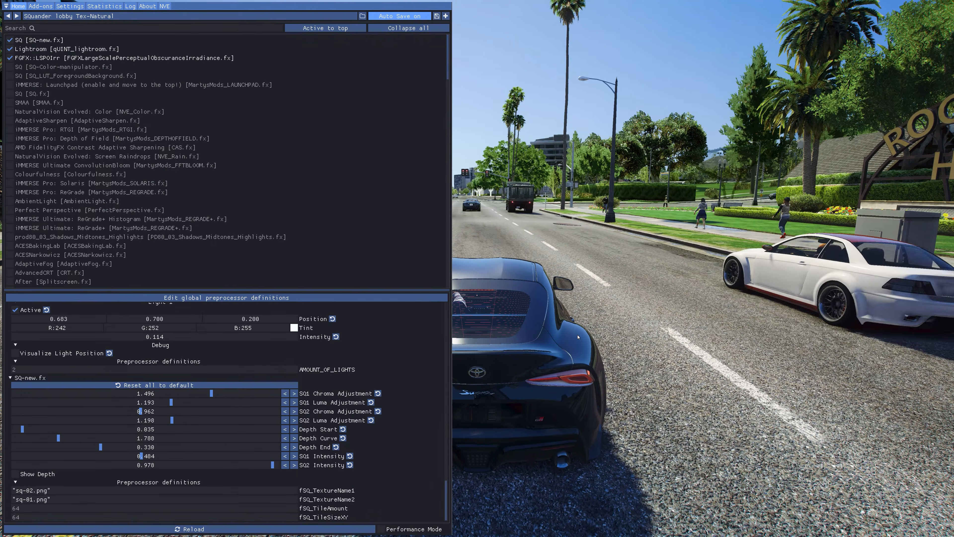
{"action": "key", "text": "KP_Subtract"}
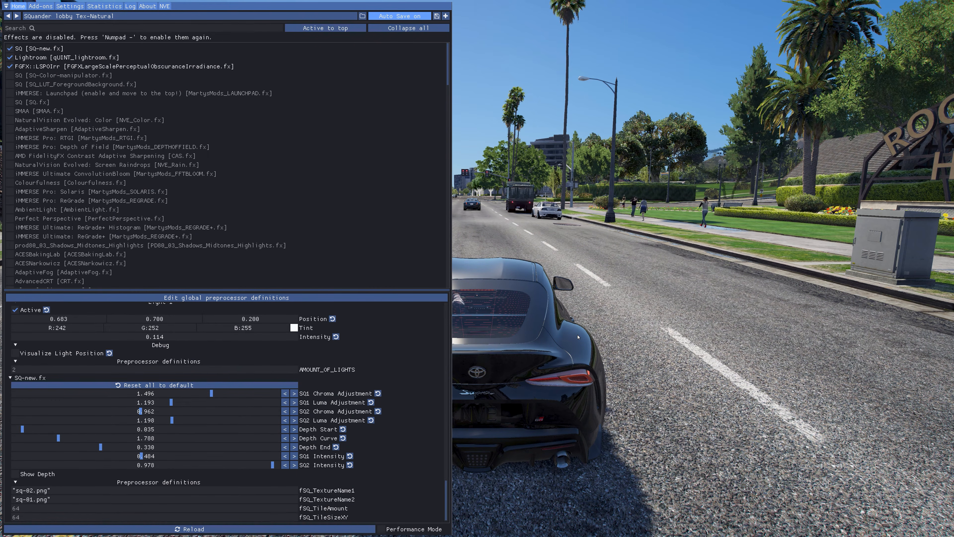
{"action": "key", "text": "KP_Subtract"}
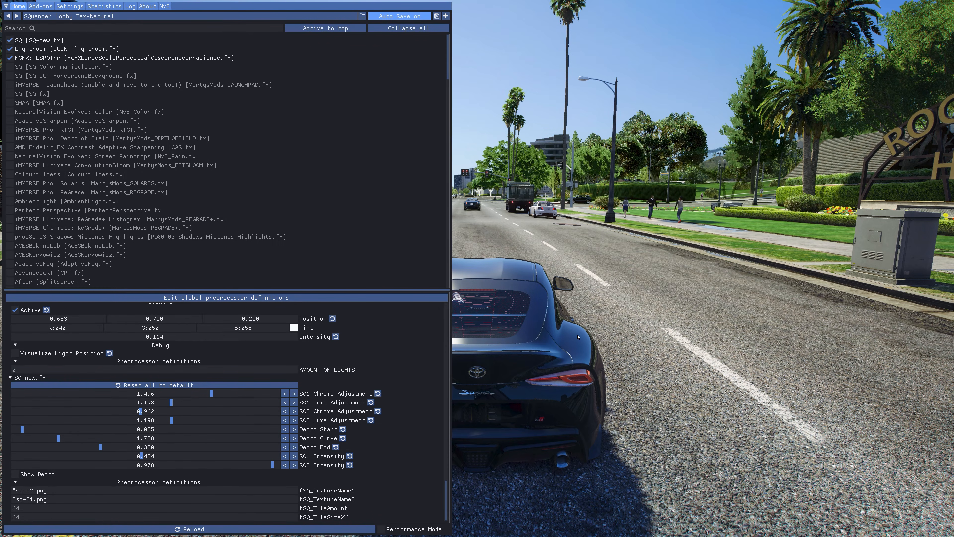
{"action": "key", "text": "Home"}
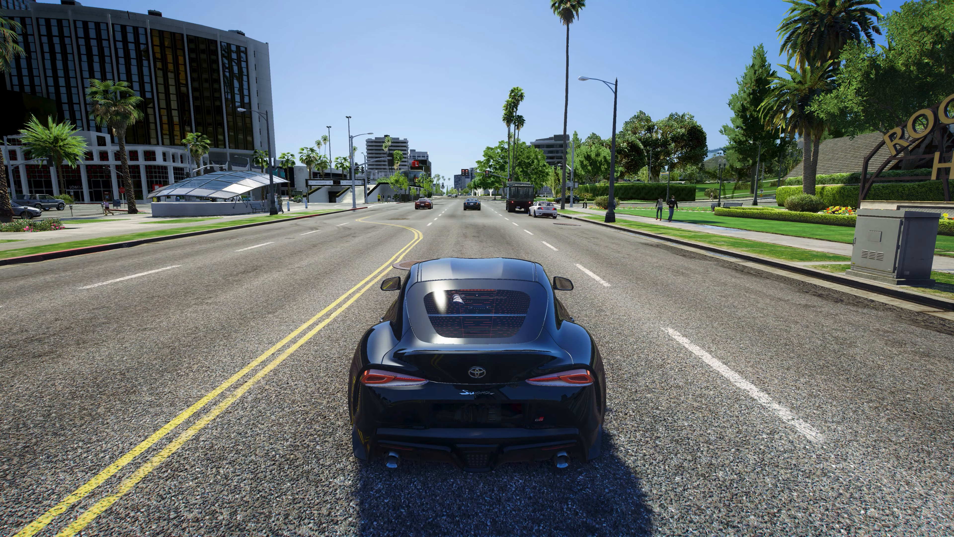
{"action": "key", "text": "w"}
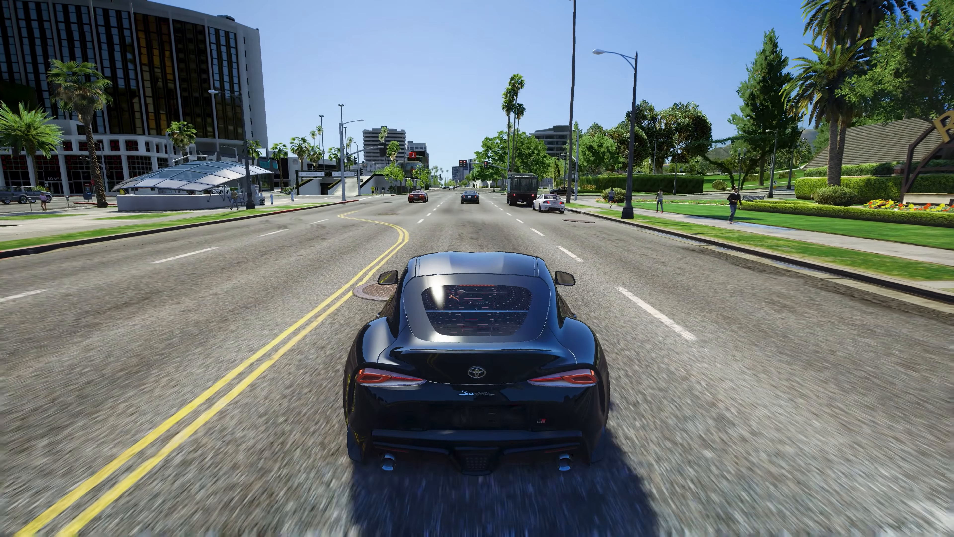
{"action": "key", "text": "KP_Subtract"}
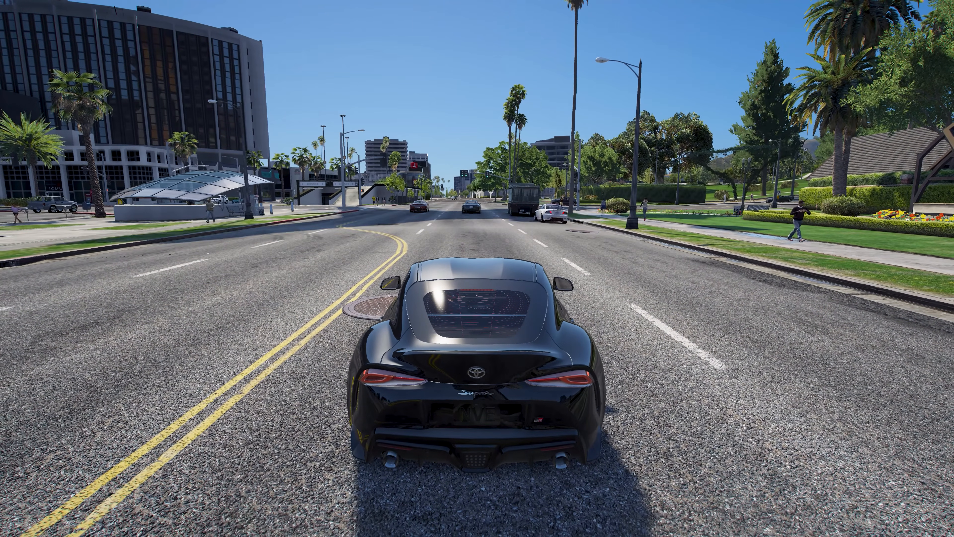
{"action": "key", "text": "KP_Subtract"}
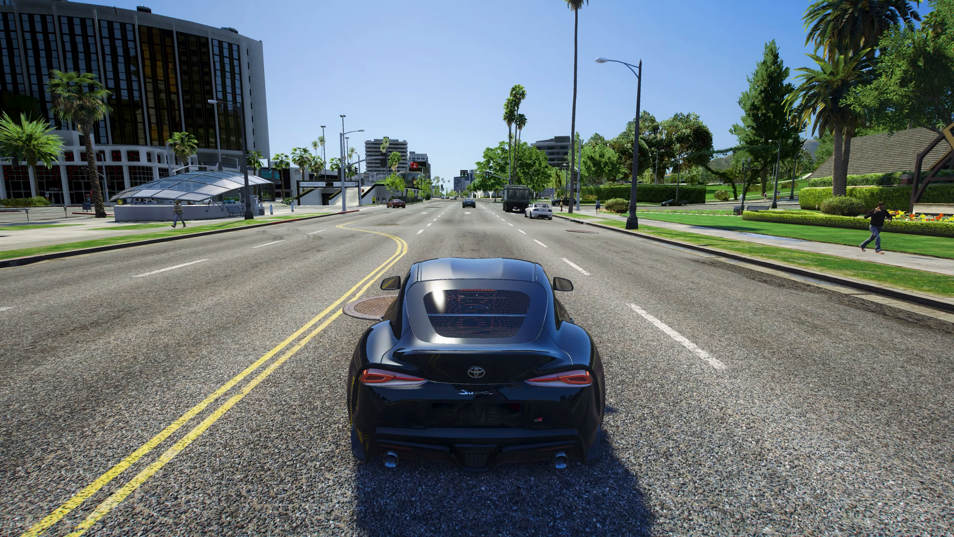
Drive the car ahead to the intersection and turn left to view the preset's look in motion
{"action": "key", "text": "w"}
{"action": "key", "text": "d"}
{"action": "key", "text": "a"}
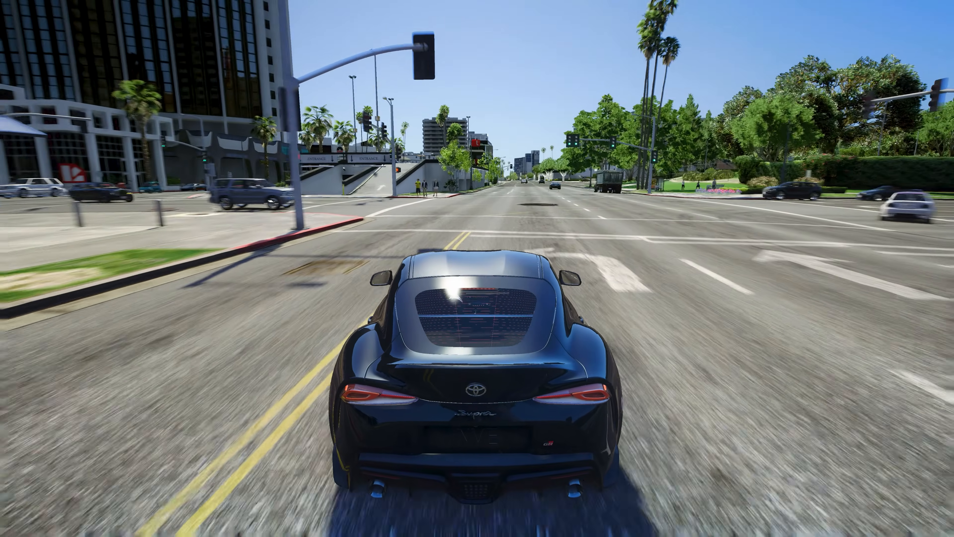
{"action": "key", "text": "a"}
{"action": "key", "text": "a"}
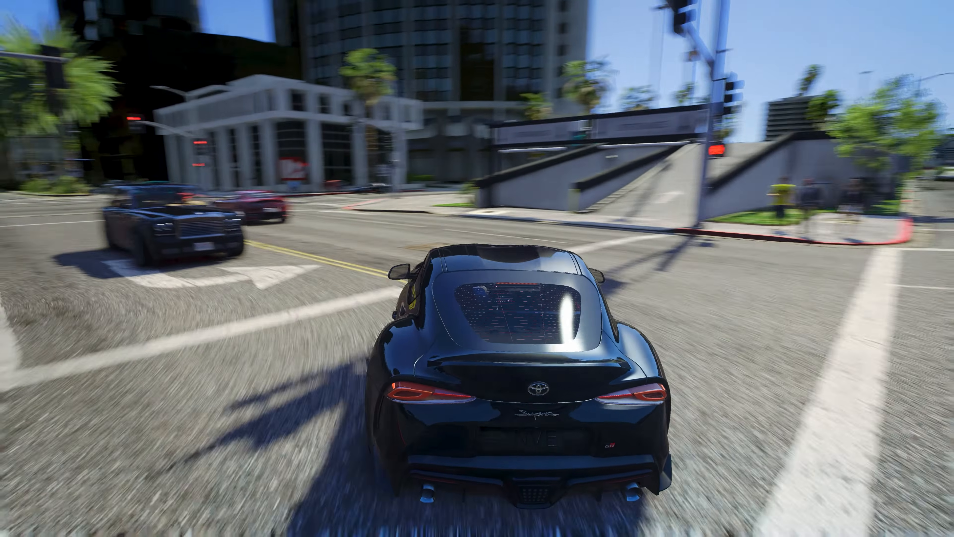
{"action": "key", "text": "d"}
{"action": "key", "text": "a"}
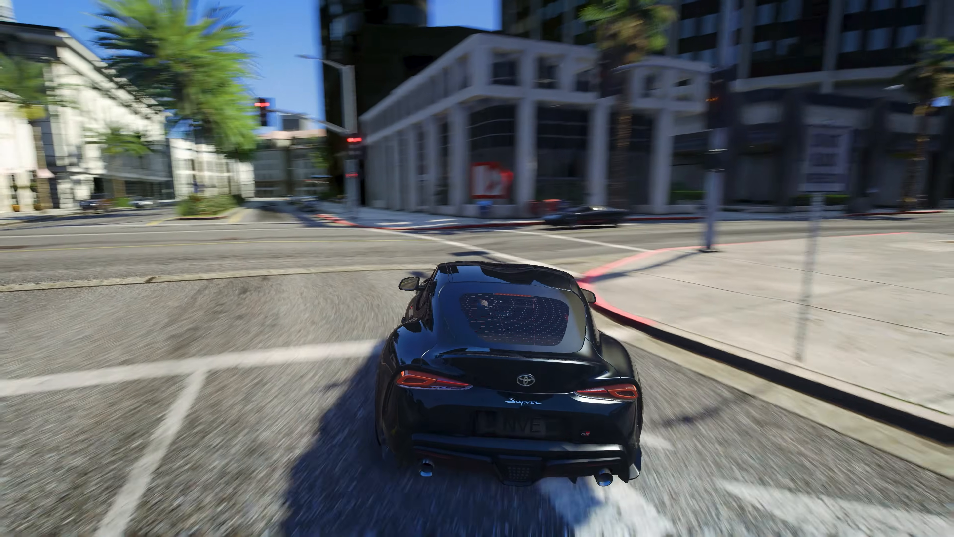